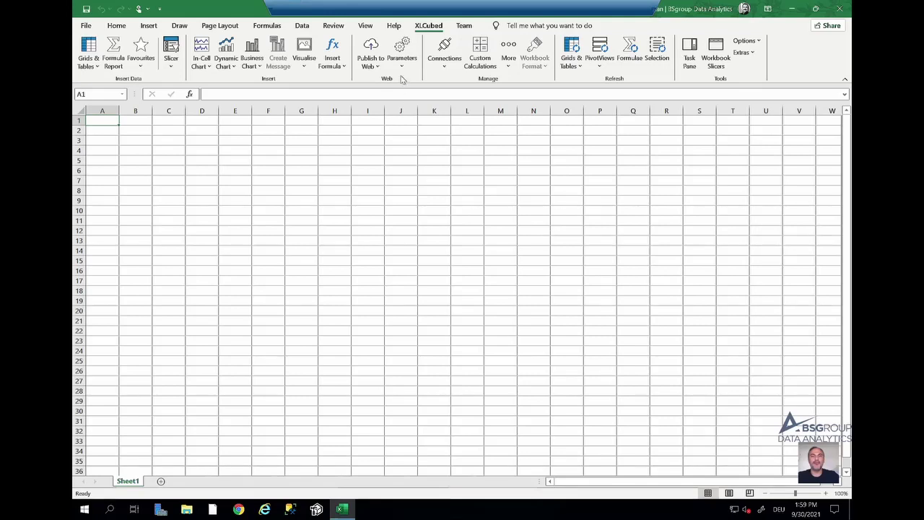
Start a new grid design with Measures on columns, selecting Reseller Sales Amount from the Reseller Sales measures
left_click(89, 49)
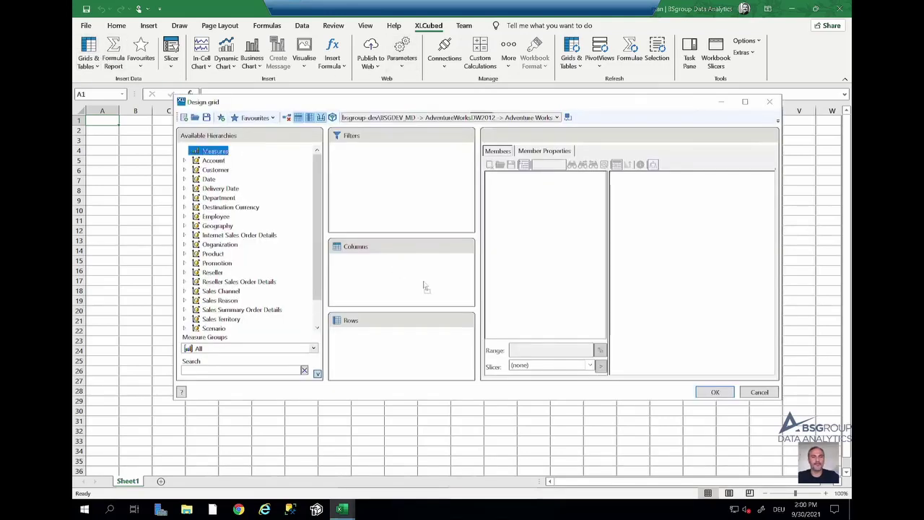
left_click_drag(426, 287, 426, 285)
left_click(497, 239)
left_click_drag(552, 191, 635, 179)
Place the Date.Calendar hierarchy from the Date dimension's Calendar folder on the grid's rows
left_click(184, 179)
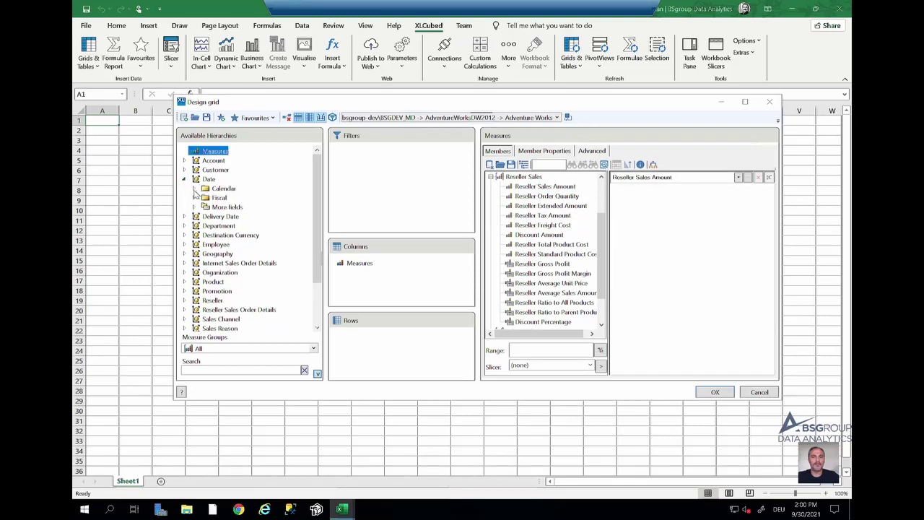
left_click(193, 188)
left_click_drag(241, 197, 393, 356)
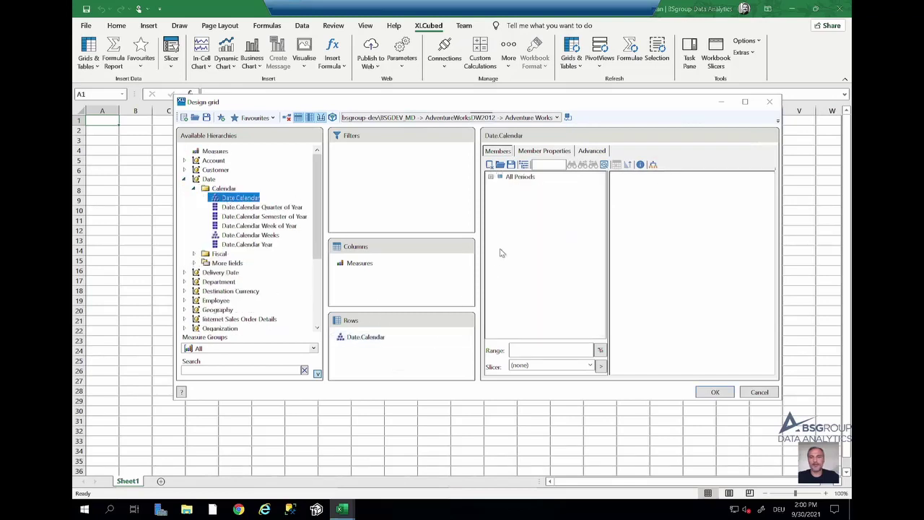
Compare the Date.Calendar members in hierarchy view and level view, looking through the year, semester and month levels
left_click(523, 164)
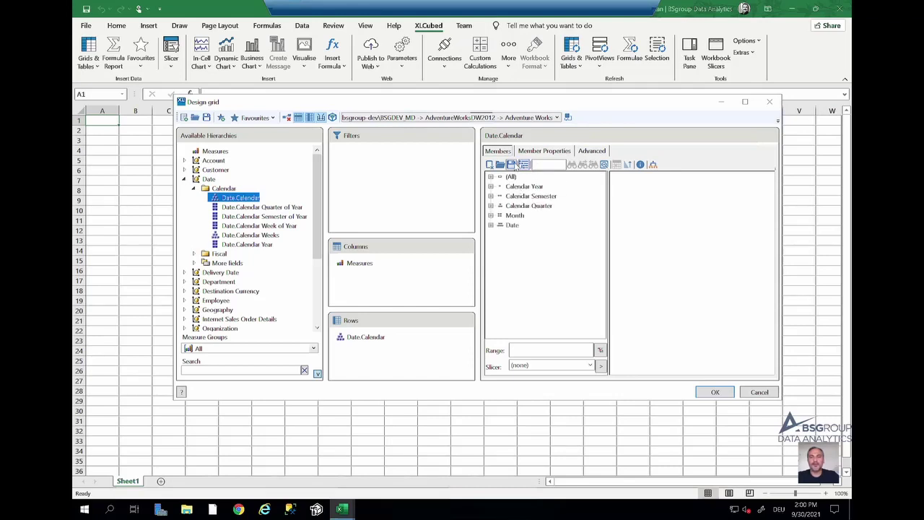
left_click(523, 166)
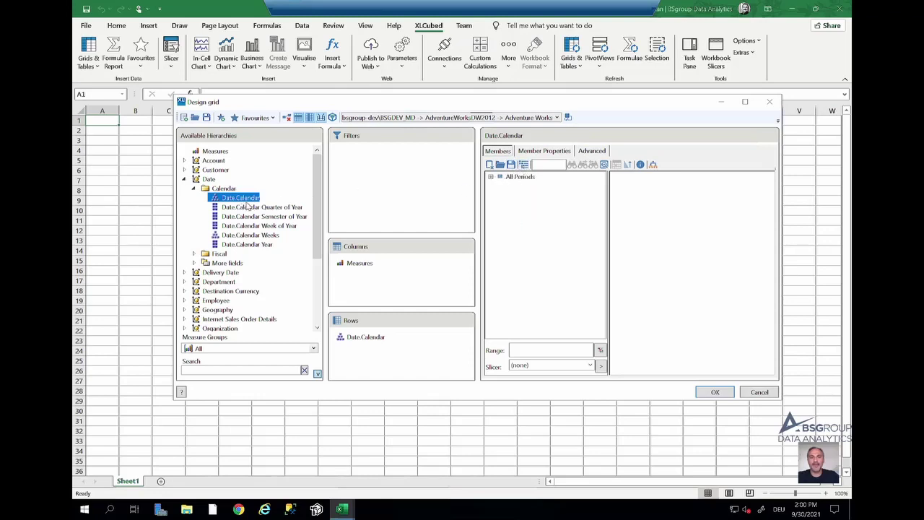
left_click(523, 165)
left_click(525, 187)
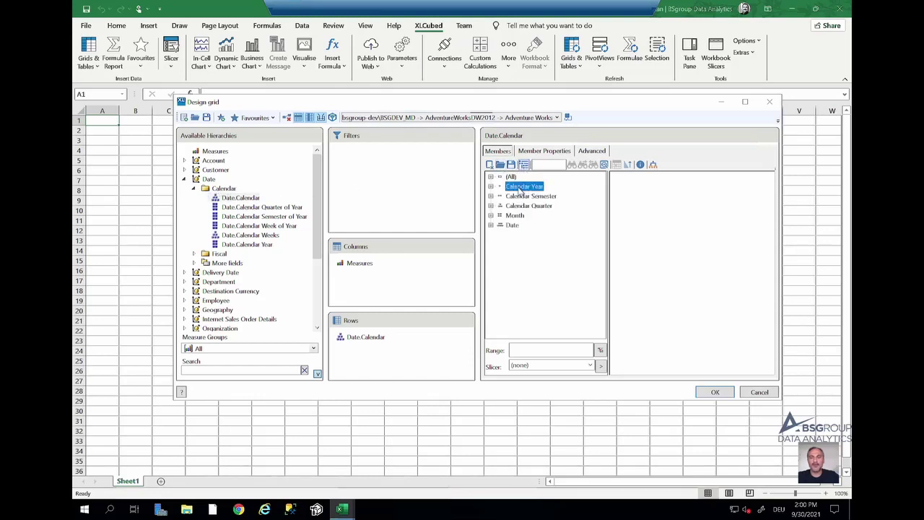
left_click(533, 197)
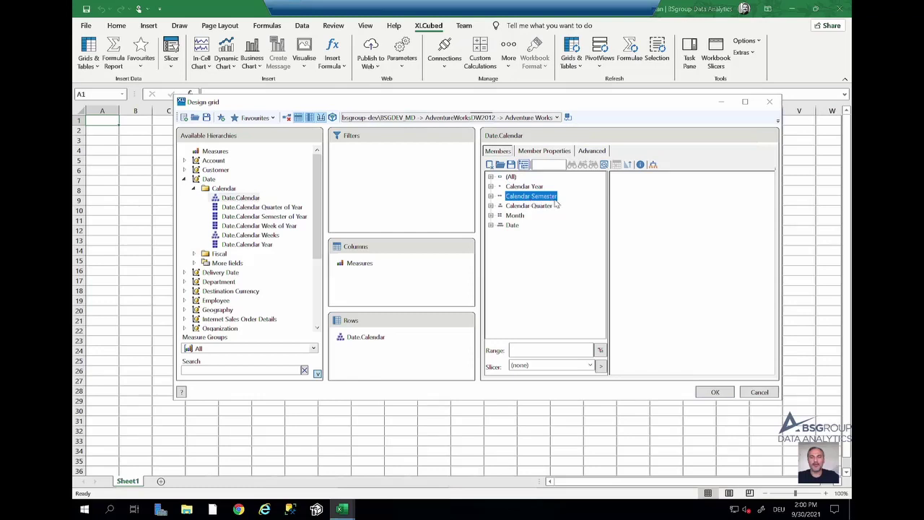
left_click(515, 216)
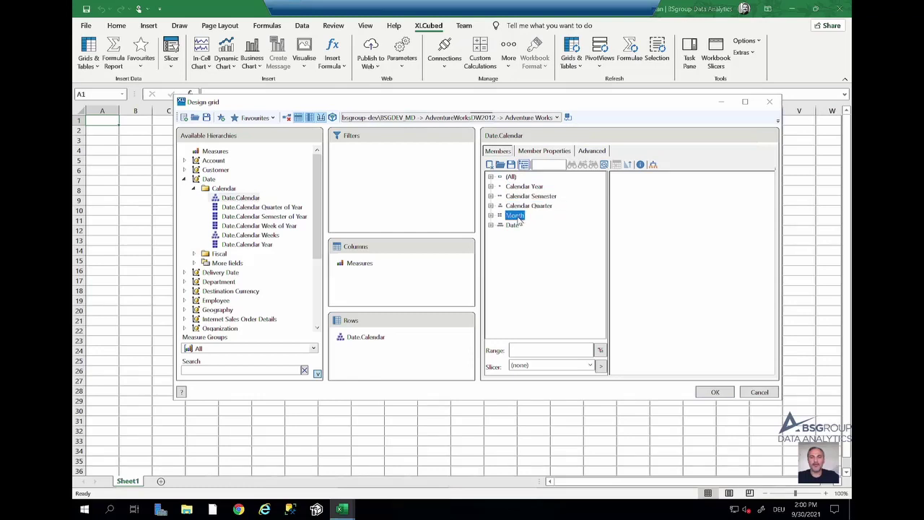
Browse the individual members listed under the Calendar Year, Calendar Semester, Calendar Quarter and Month levels
left_click(491, 186)
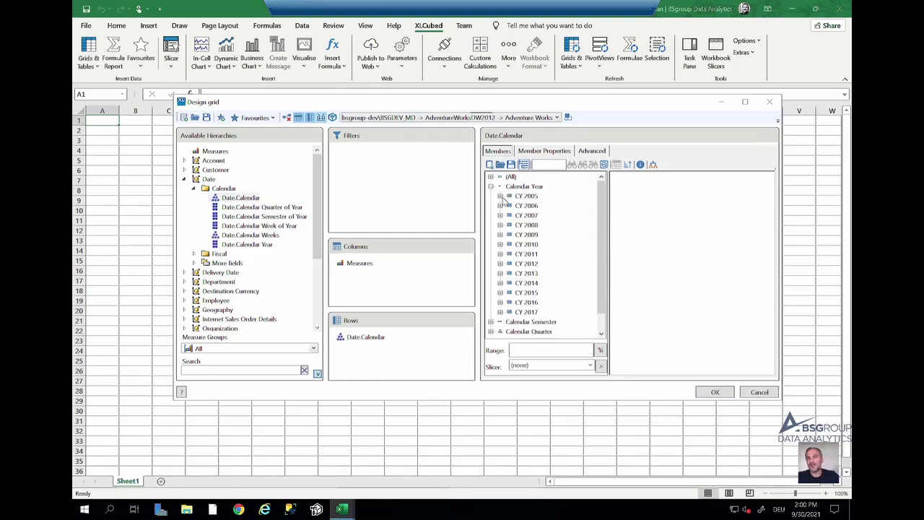
left_click(491, 187)
left_click(492, 195)
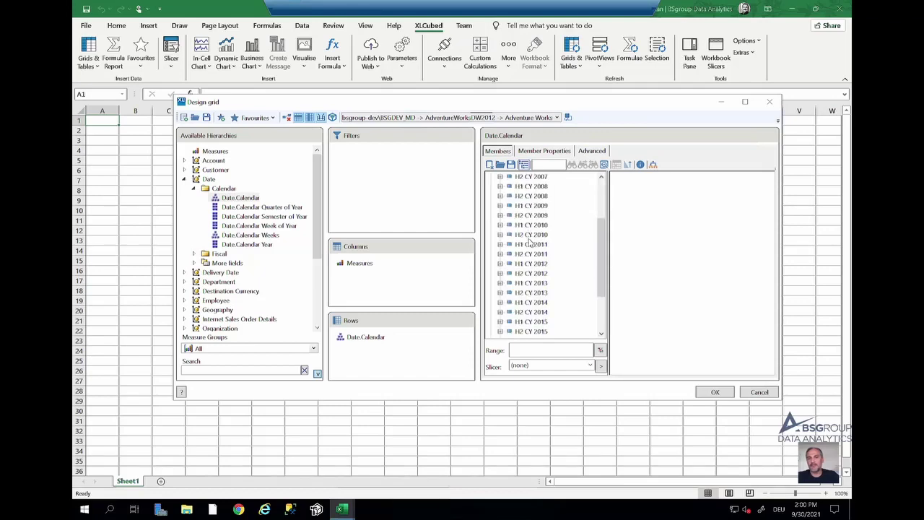
scroll(520, 224, "up", 1)
left_click(492, 196)
left_click(492, 206)
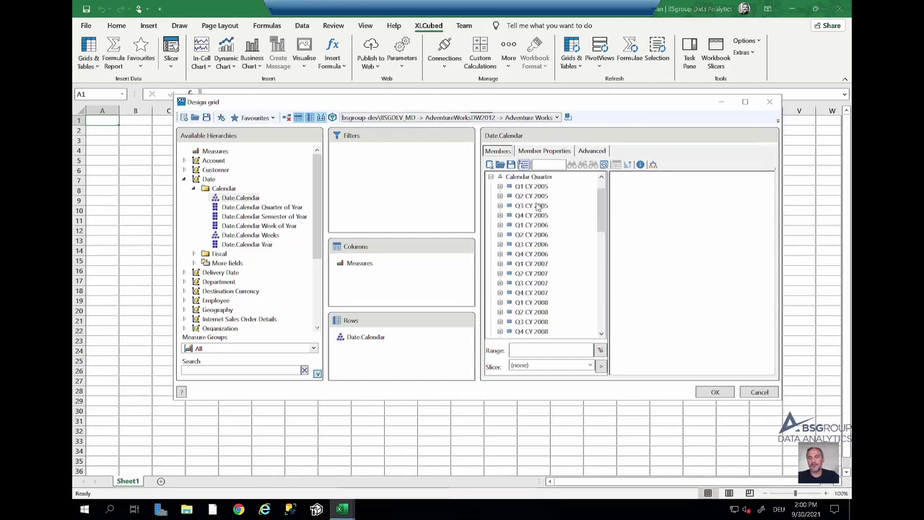
scroll(534, 216, "down", 3)
scroll(535, 217, "up", 3)
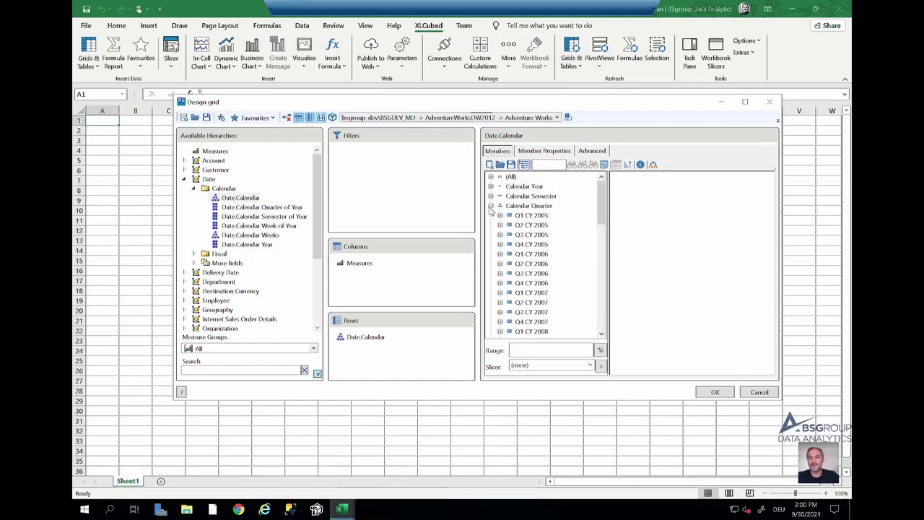
left_click(491, 206)
left_click(491, 215)
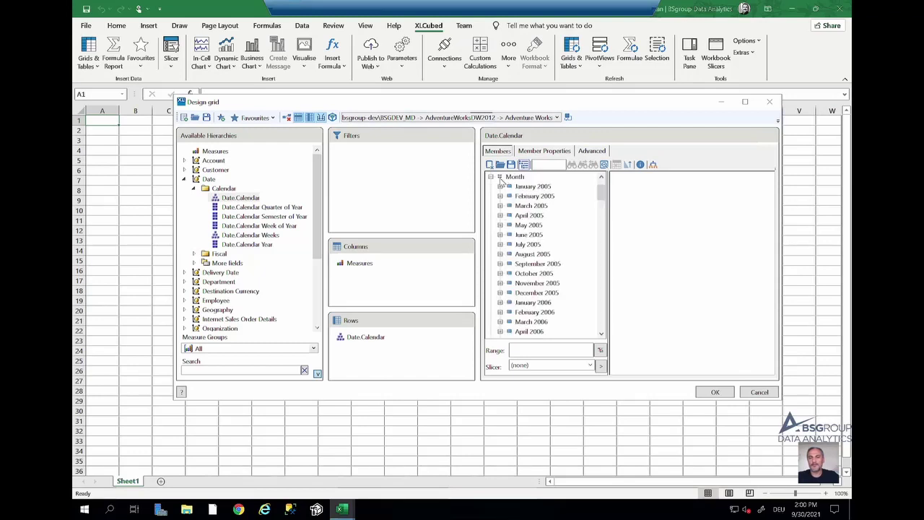
left_click(491, 177)
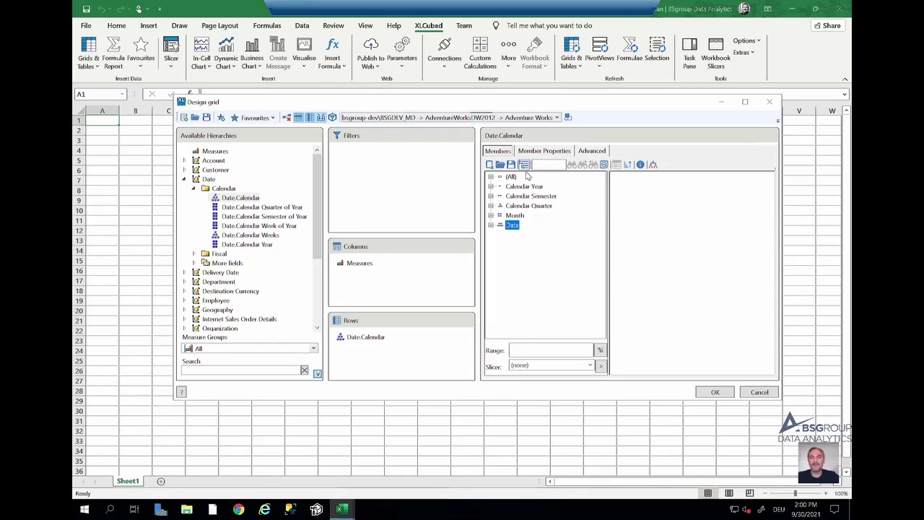
Insert the grid into the sheet and drill down from All Periods through CY 2014 to H1 CY 2014
left_click(511, 177)
left_click(715, 392)
left_click(116, 171)
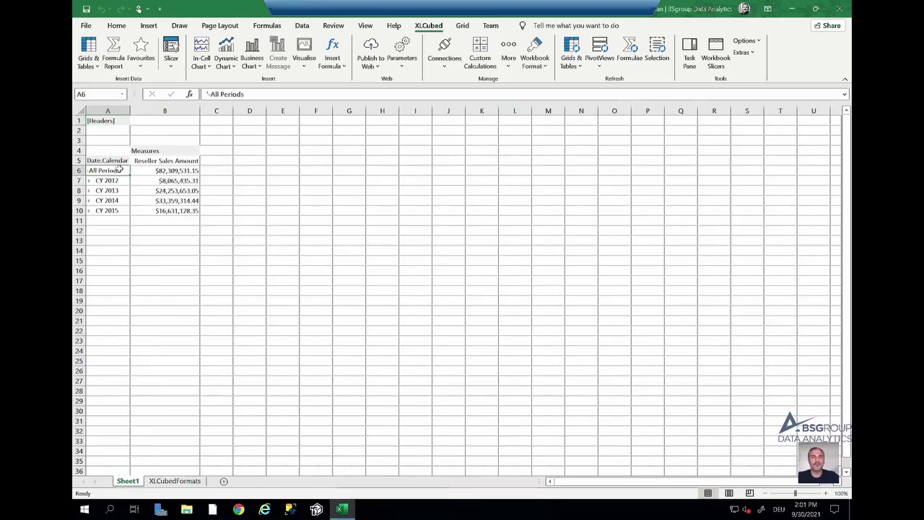
double_click(115, 200)
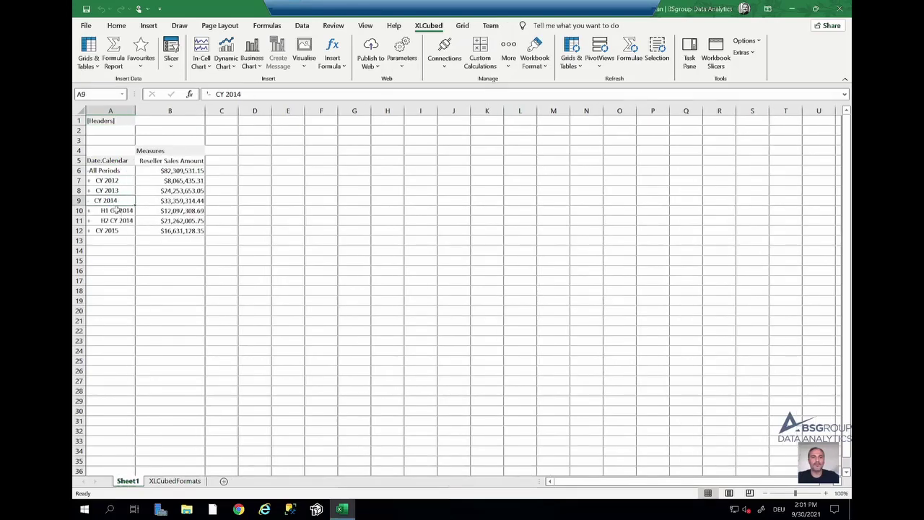
double_click(115, 210)
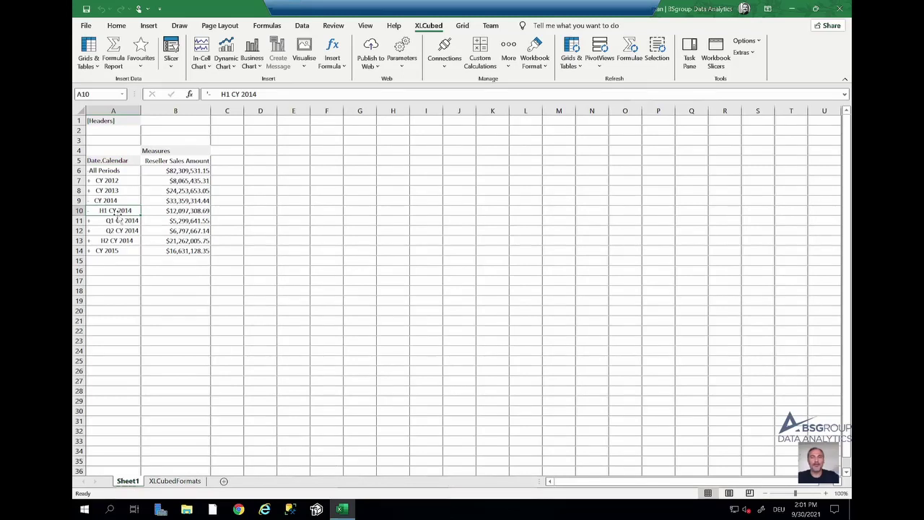
Edit the grid design to select only H1 CY 2014 for the Date.Calendar rows, and apply it
left_click(89, 45)
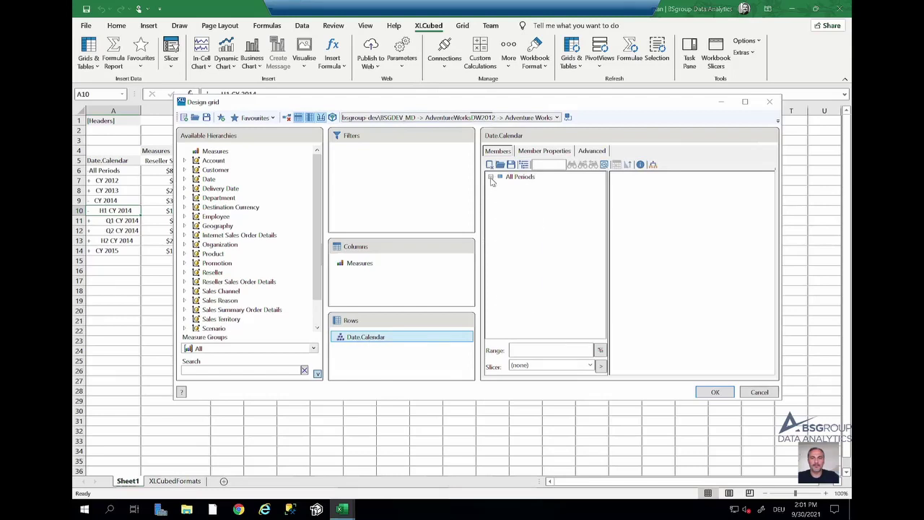
left_click(491, 177)
left_click(500, 272)
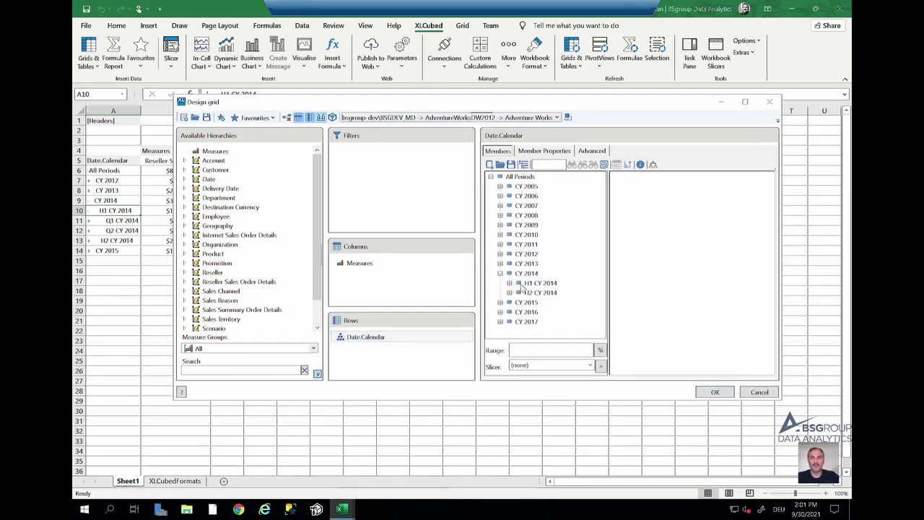
double_click(540, 283)
left_click(721, 393)
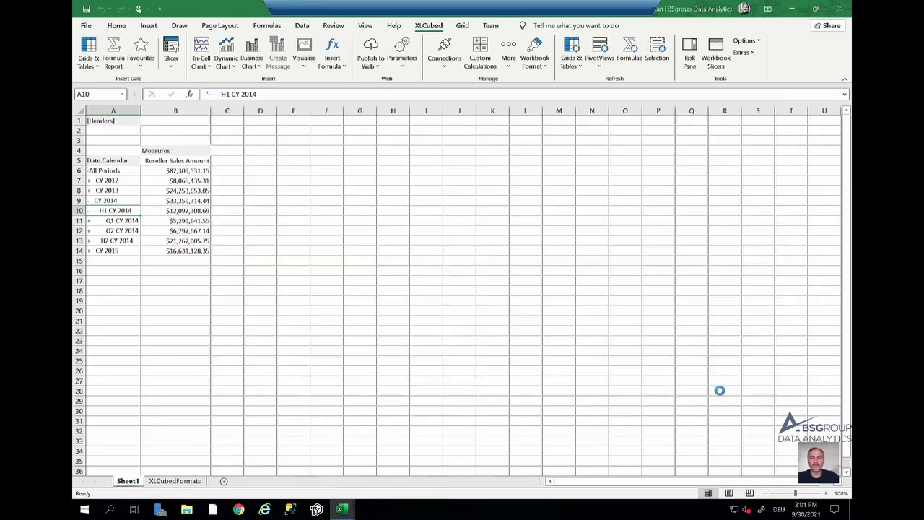
left_click(131, 171)
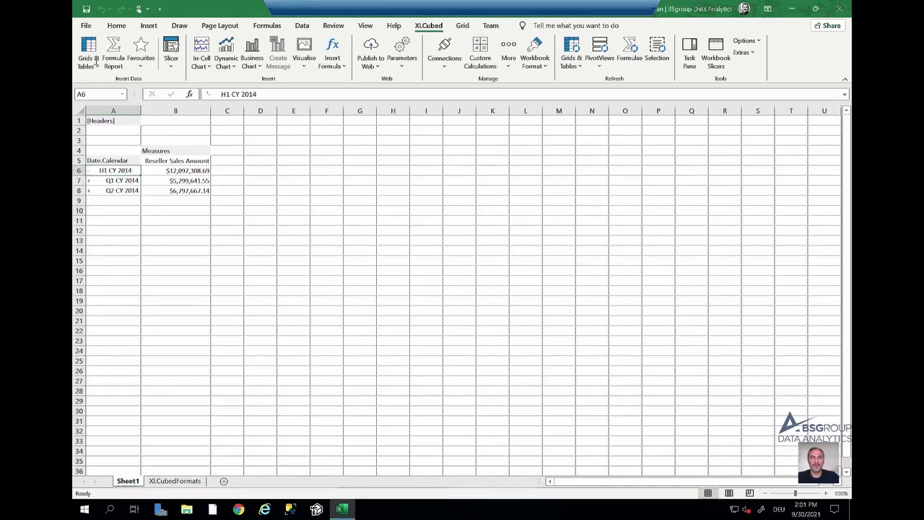
Clear the grid's drill-downs in the grid design so the quarter rows are removed
left_click(88, 47)
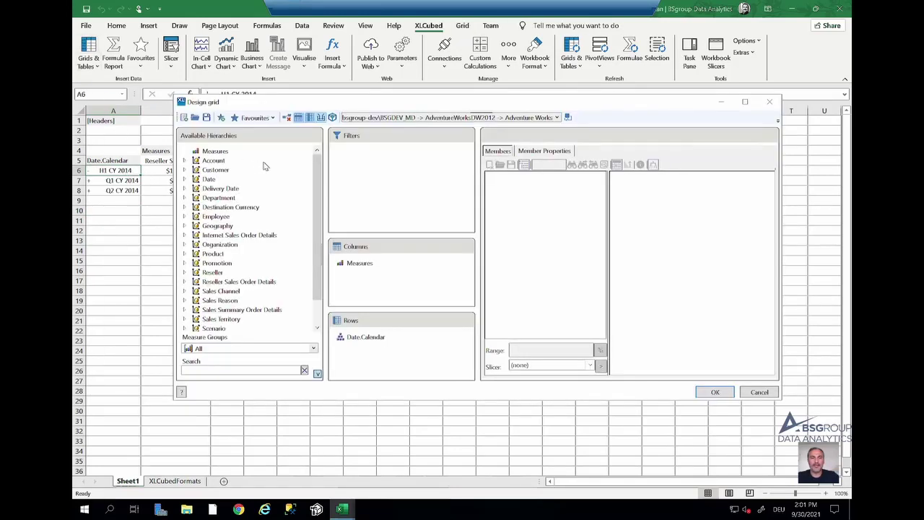
left_click(287, 122)
left_click(715, 392)
Examine the selection options for the H1 CY 2014 member of Date.Calendar, such as Children, Descendants, Next and Previous
left_click(93, 52)
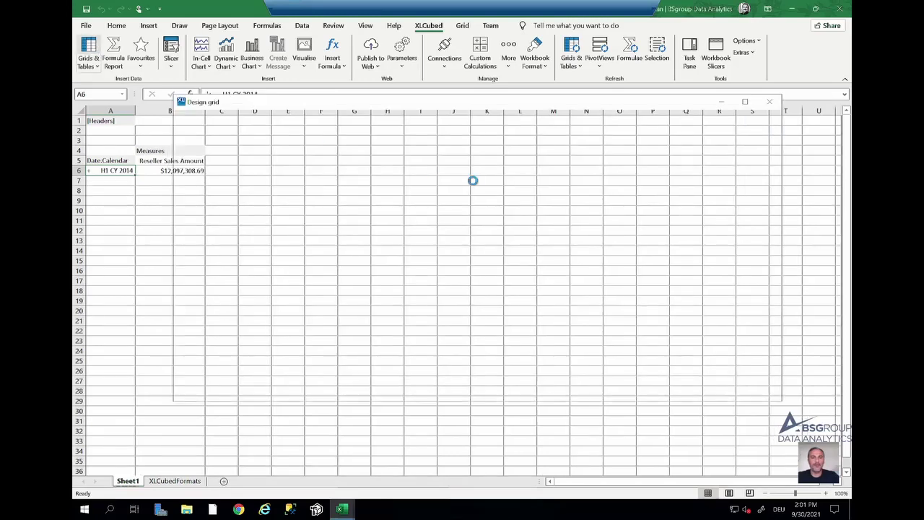
left_click(368, 336)
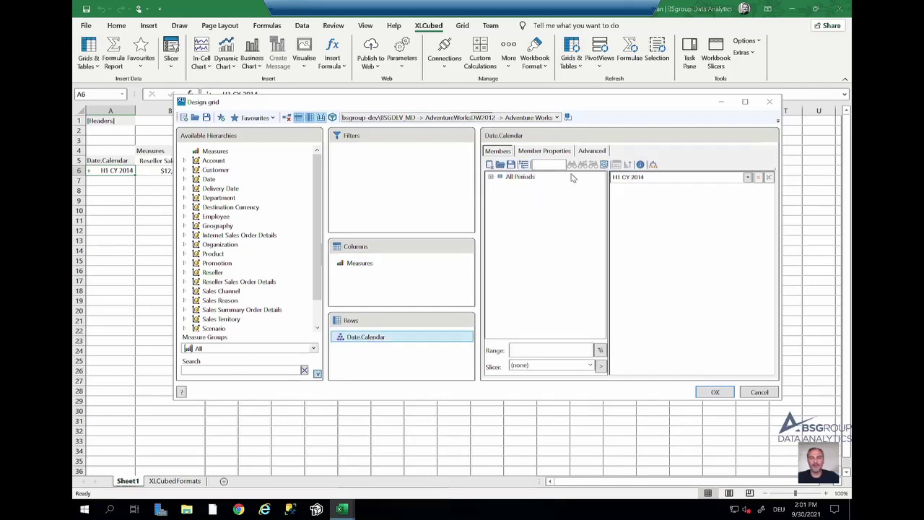
right_click(652, 176)
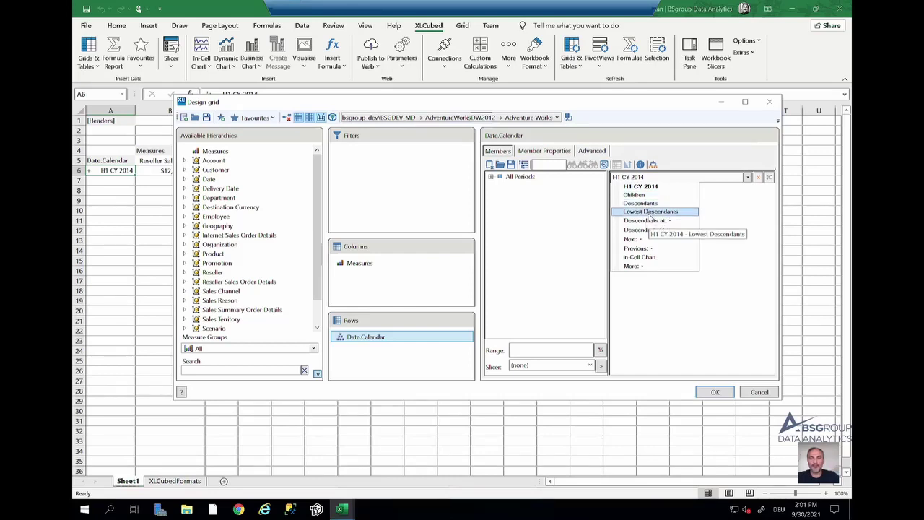
mouse_move(653, 225)
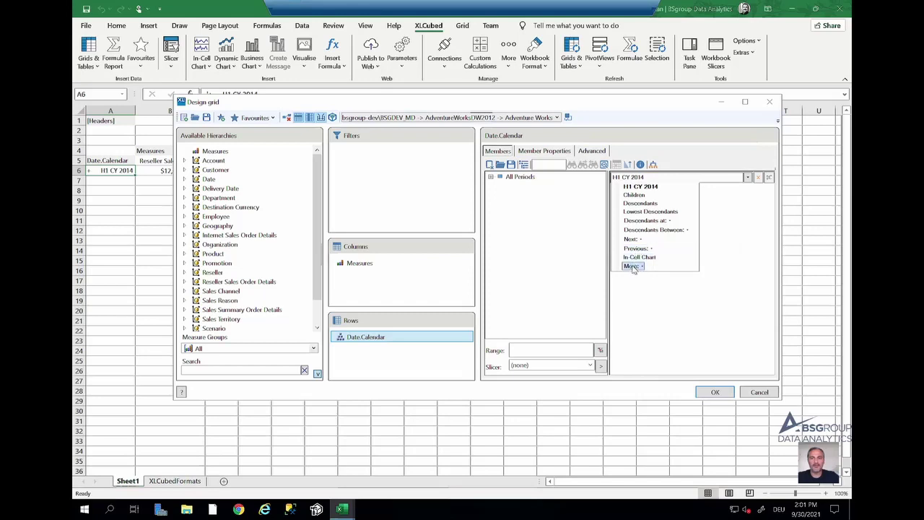
mouse_move(634, 267)
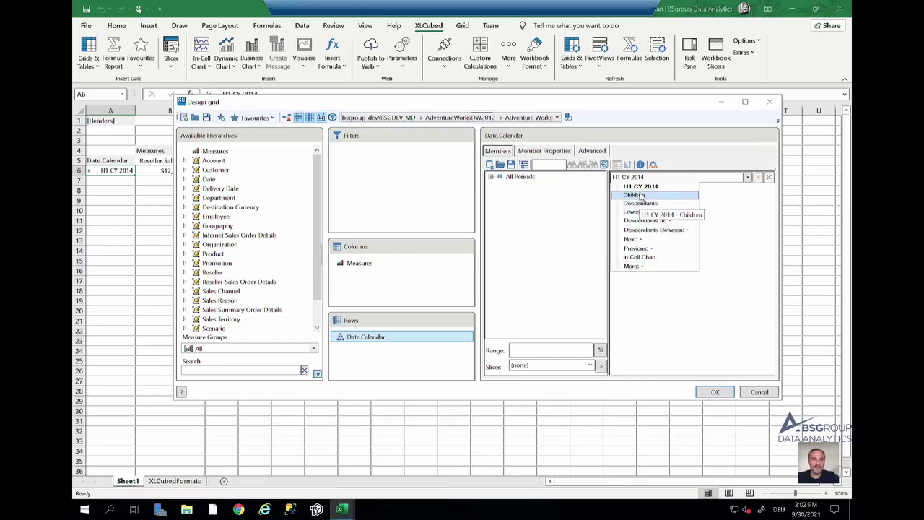
left_click(527, 201)
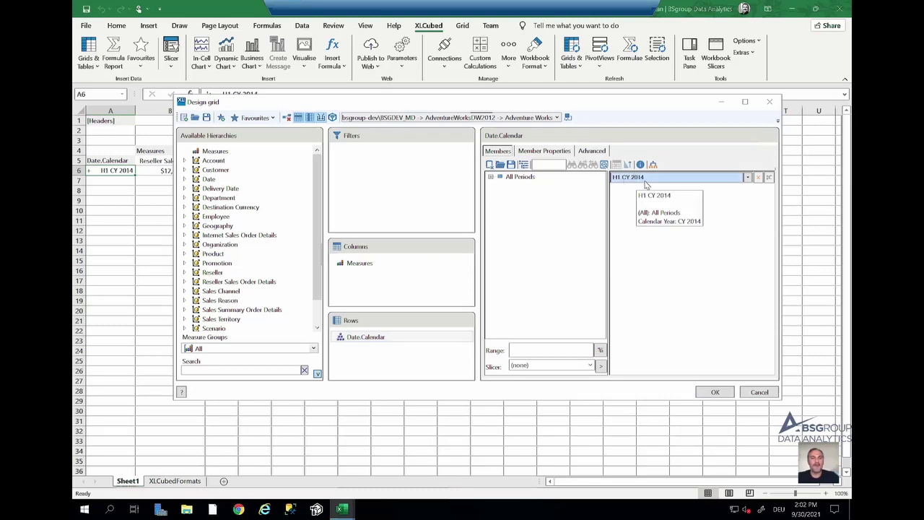
left_click(646, 181)
left_click(572, 190)
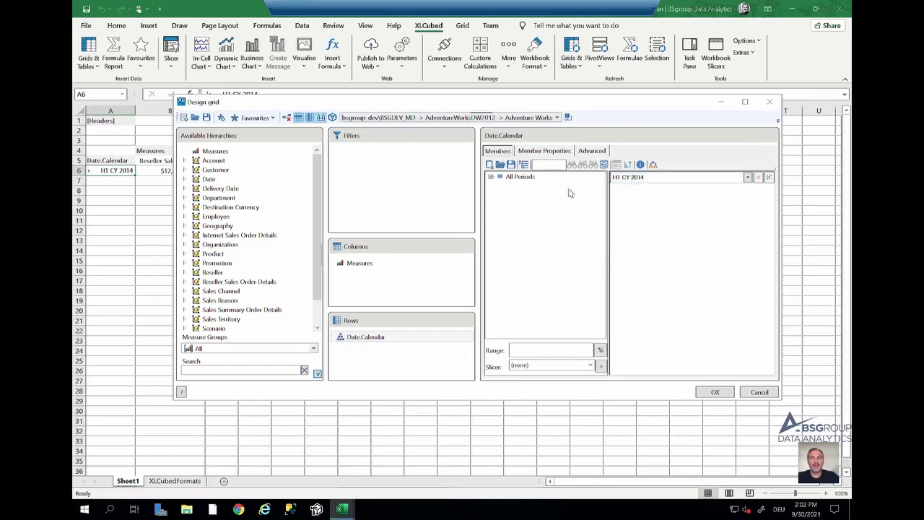
Add H1 CY 2014 a second time to the Date.Calendar selection with the Children option, and apply the design
left_click(490, 177)
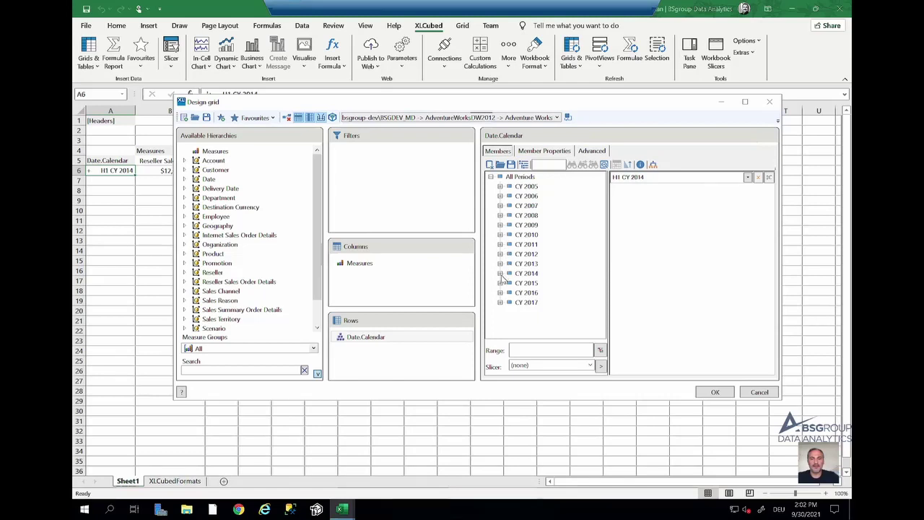
left_click(500, 274)
left_click_drag(540, 284, 676, 238)
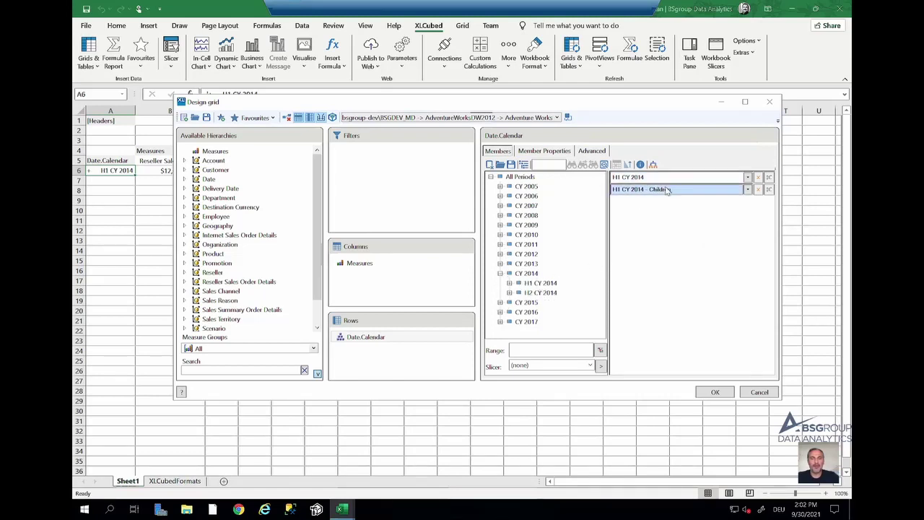
left_click(643, 189)
left_click(647, 209)
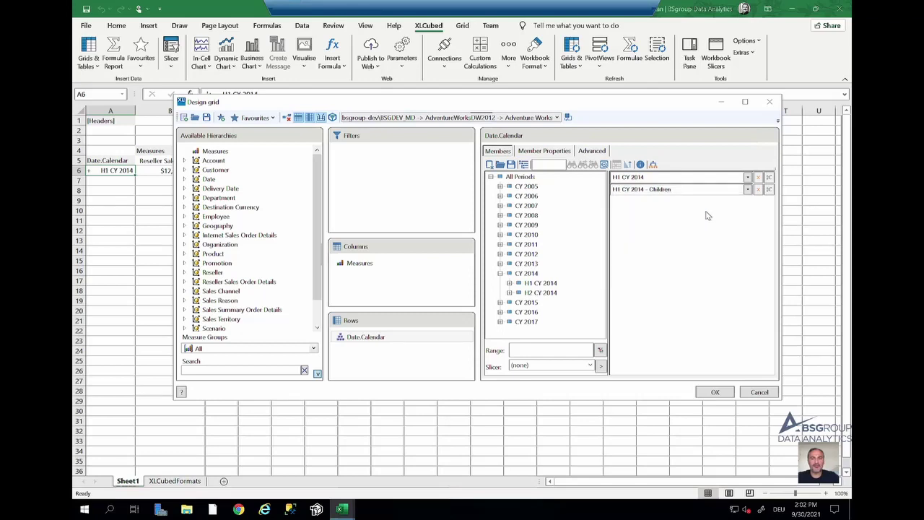
left_click(712, 391)
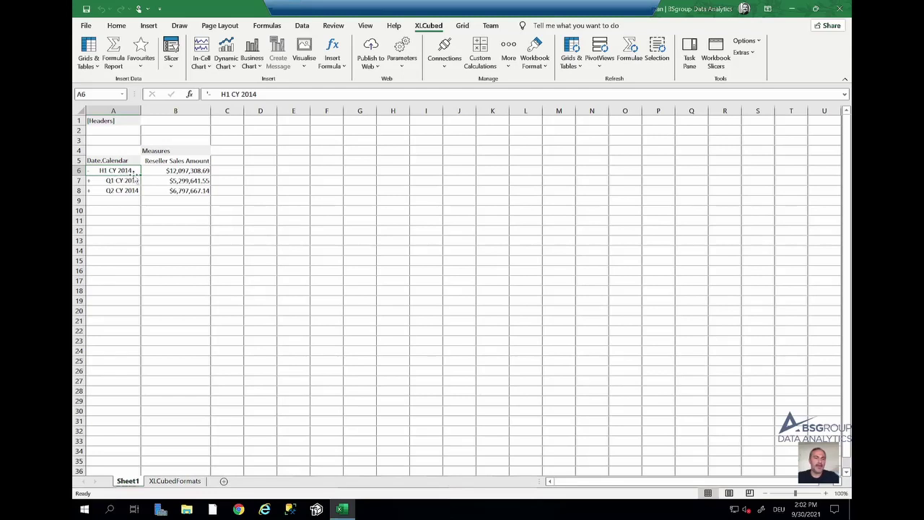
Change the second H1 CY 2014 entry of the Date.Calendar rows to Descendants, apply the design, and check the resulting rows
left_click(88, 49)
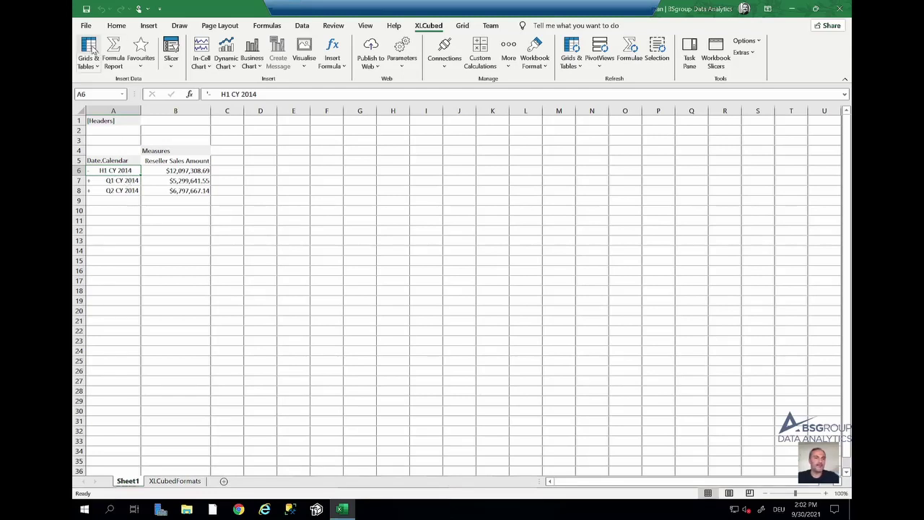
left_click(366, 336)
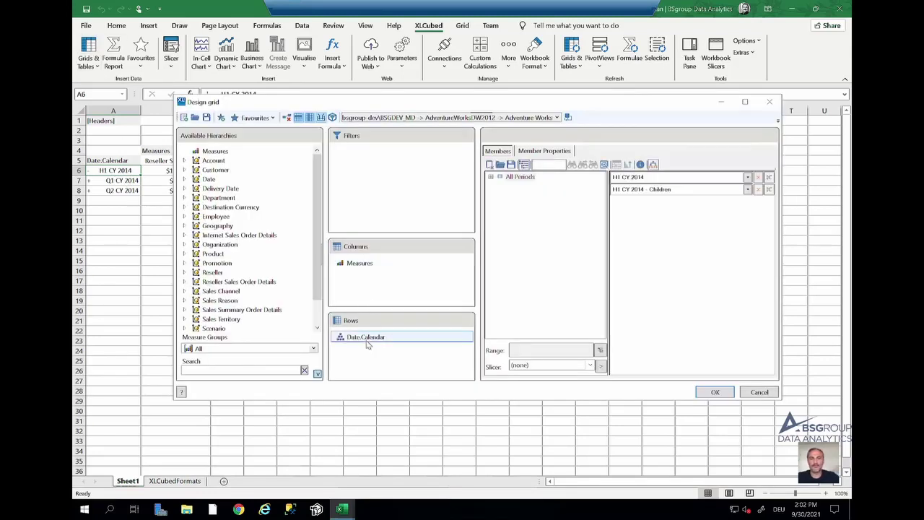
left_click(747, 189)
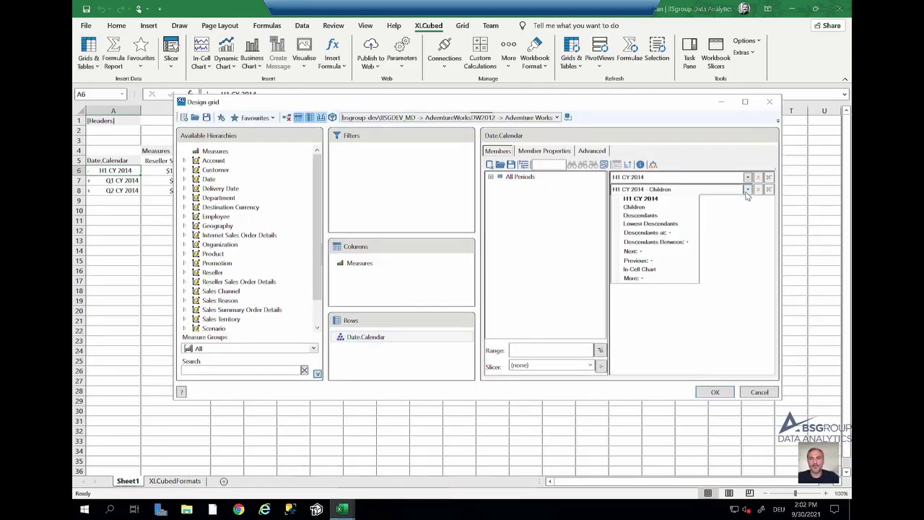
left_click(660, 216)
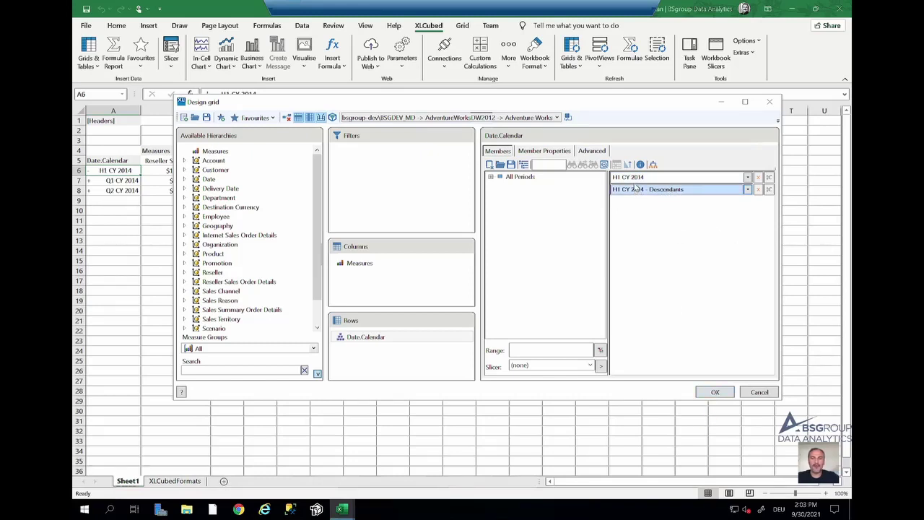
left_click(719, 395)
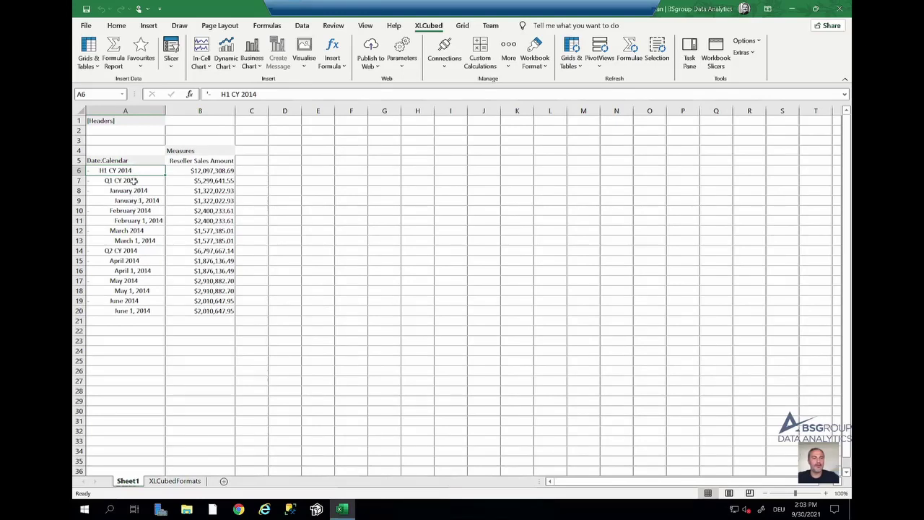
left_click(134, 181)
left_click(144, 191)
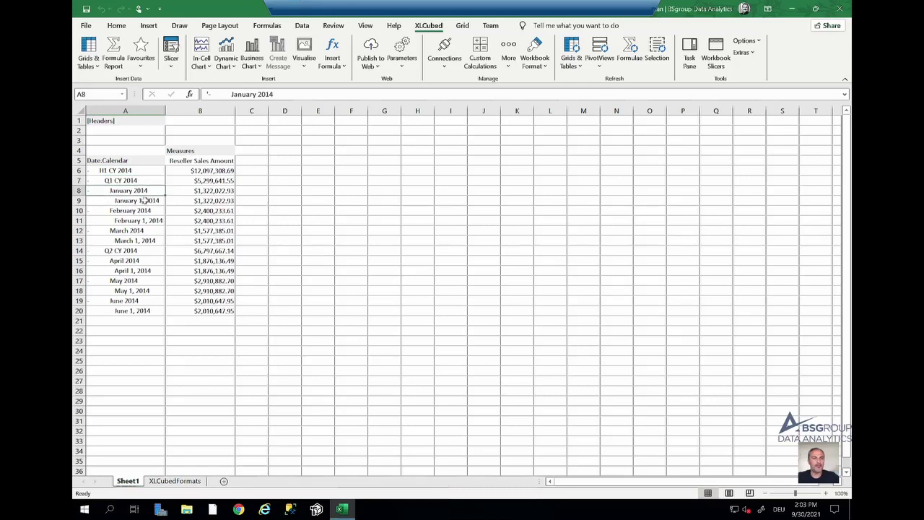
left_click(145, 201)
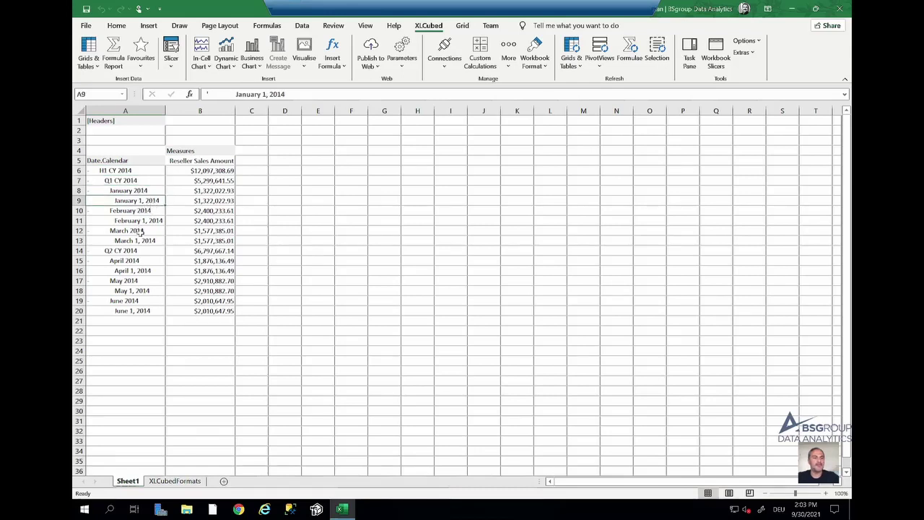
Change the second H1 CY 2014 entry to Lowest Descendants, apply the design, and check the resulting rows
left_click(88, 47)
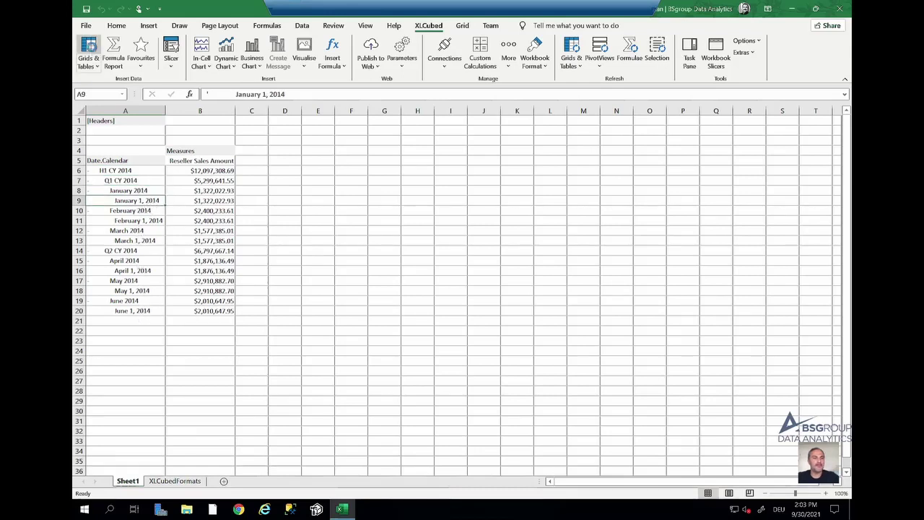
left_click(365, 337)
left_click(749, 190)
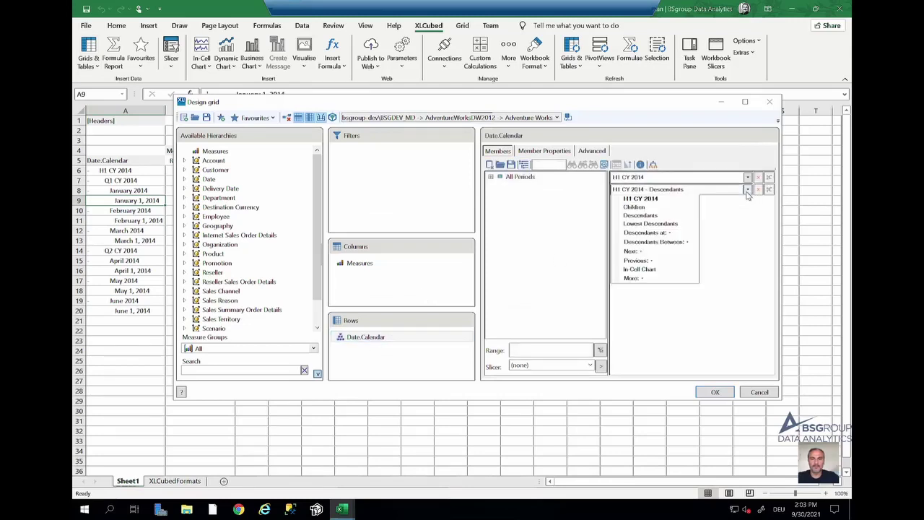
left_click(672, 226)
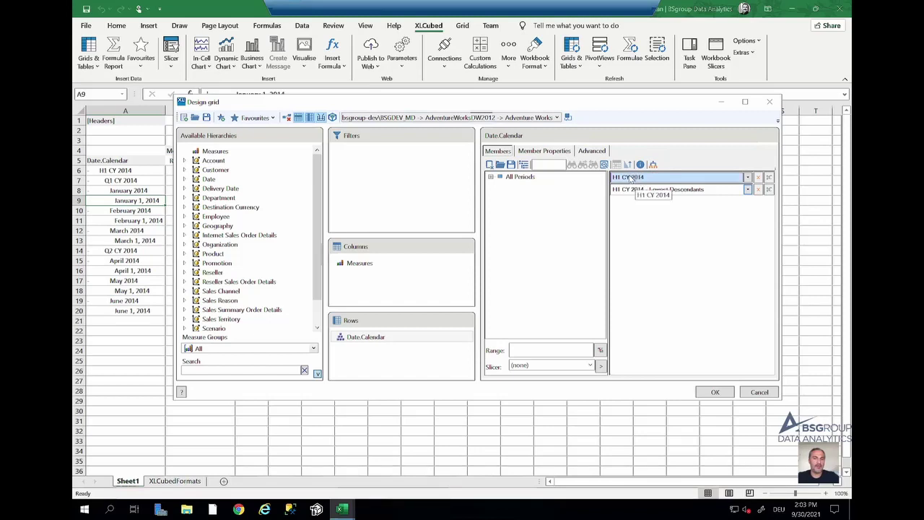
left_click(664, 189)
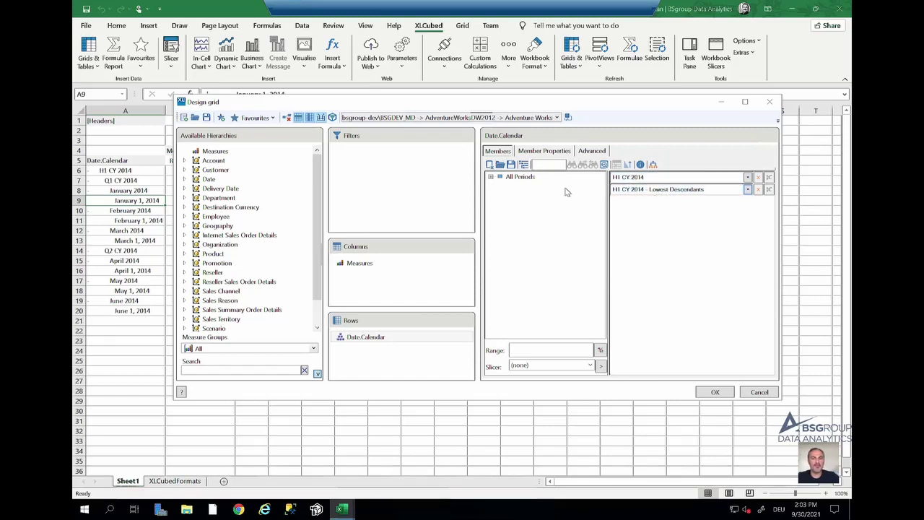
left_click(524, 164)
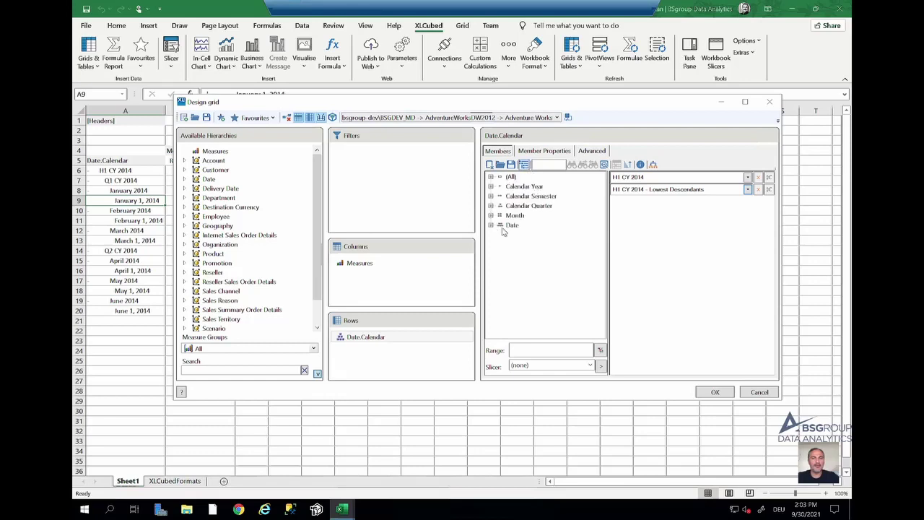
left_click(523, 165)
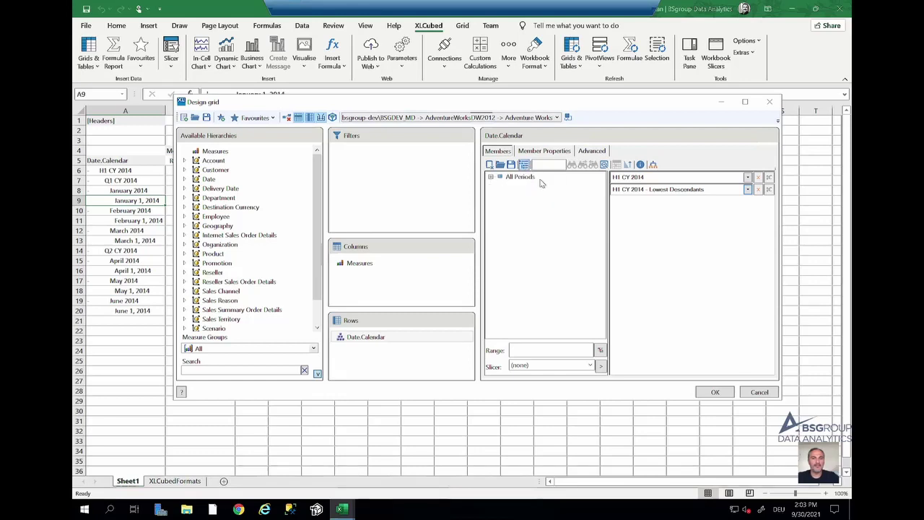
left_click(715, 392)
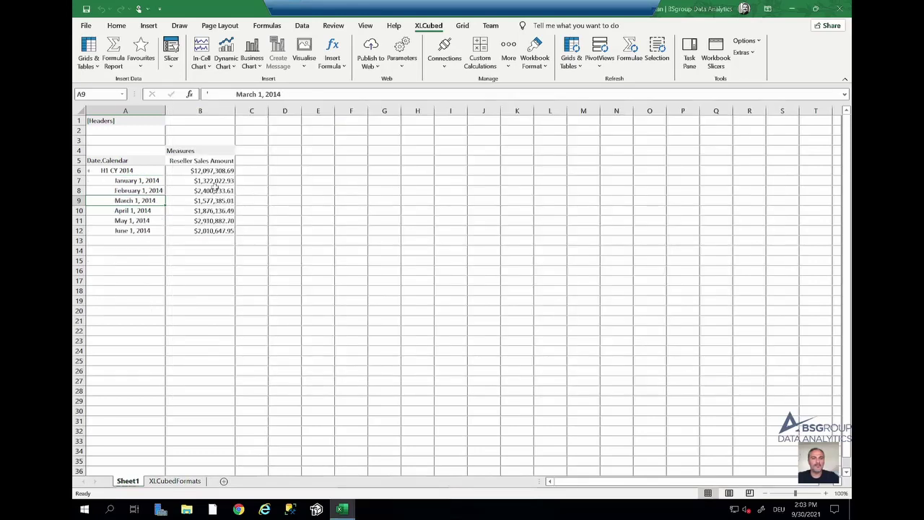
left_click(152, 179)
left_click(146, 191)
left_click(144, 201)
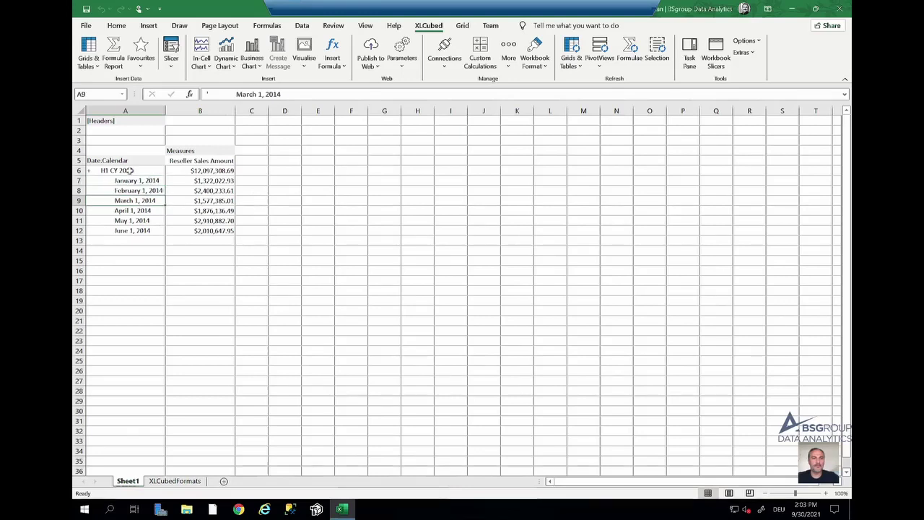
left_click(126, 171)
Set the second H1 CY 2014 entry of Date.Calendar to Descendants at: Month, and apply the grid design
left_click(88, 52)
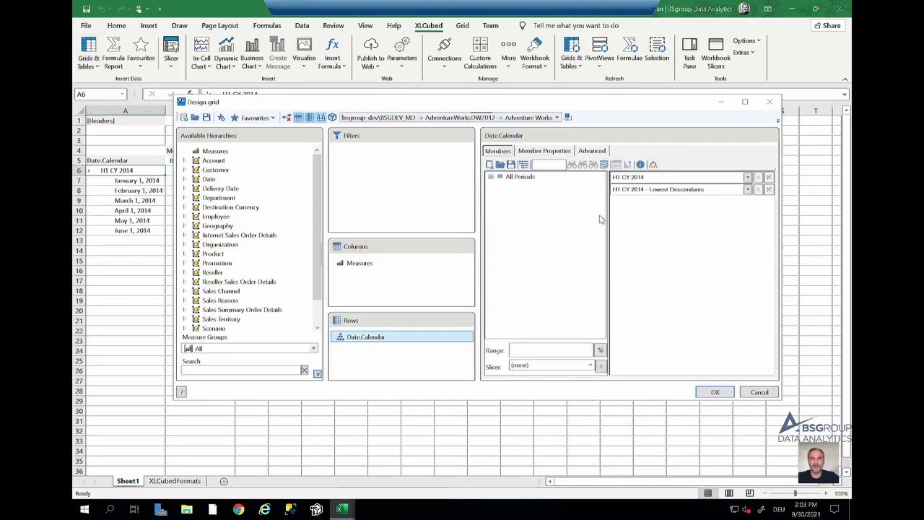
left_click(643, 190)
mouse_move(646, 232)
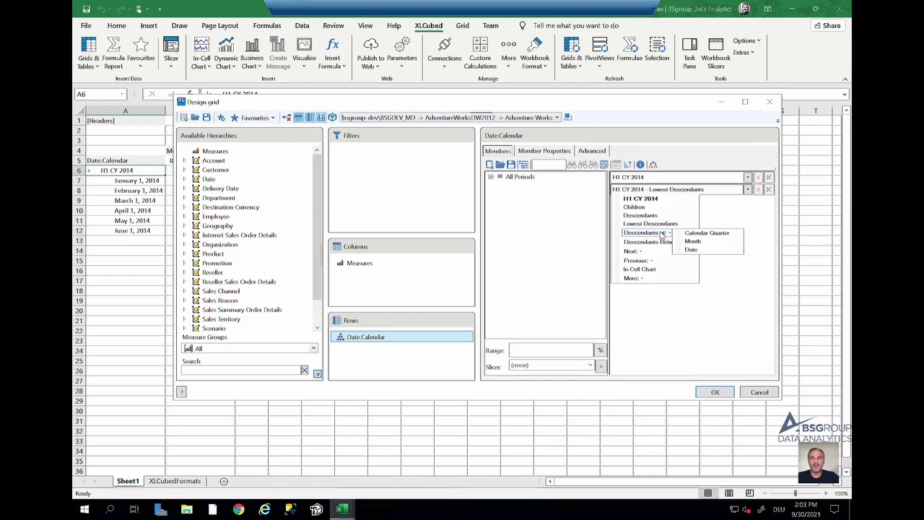
left_click(699, 245)
left_click(722, 393)
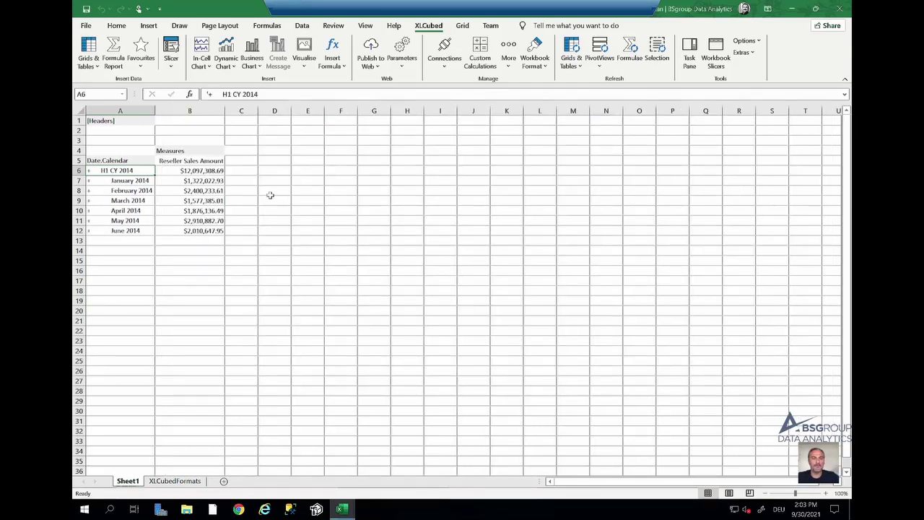
Set the second H1 CY 2014 entry to Descendants Between Month and Date, and apply the grid design
left_click(89, 52)
left_click(375, 335)
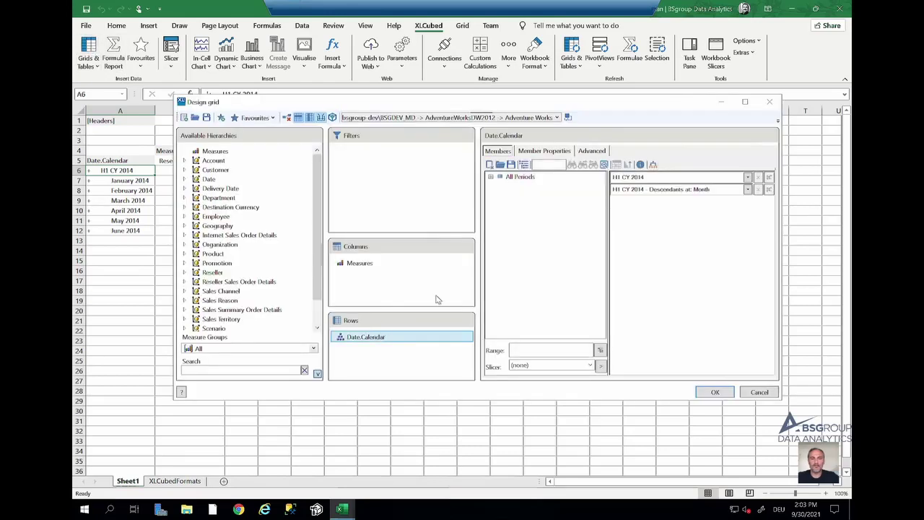
left_click(647, 192)
mouse_move(661, 233)
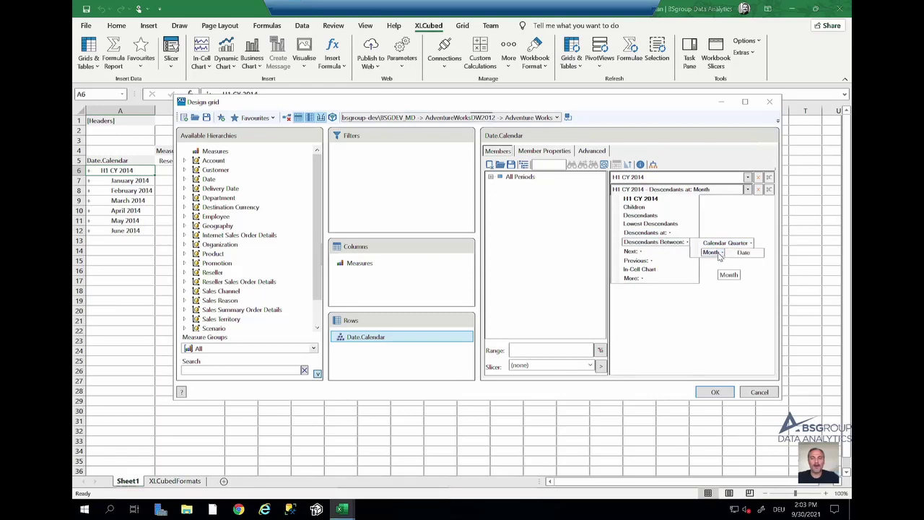
left_click(743, 253)
left_click(720, 393)
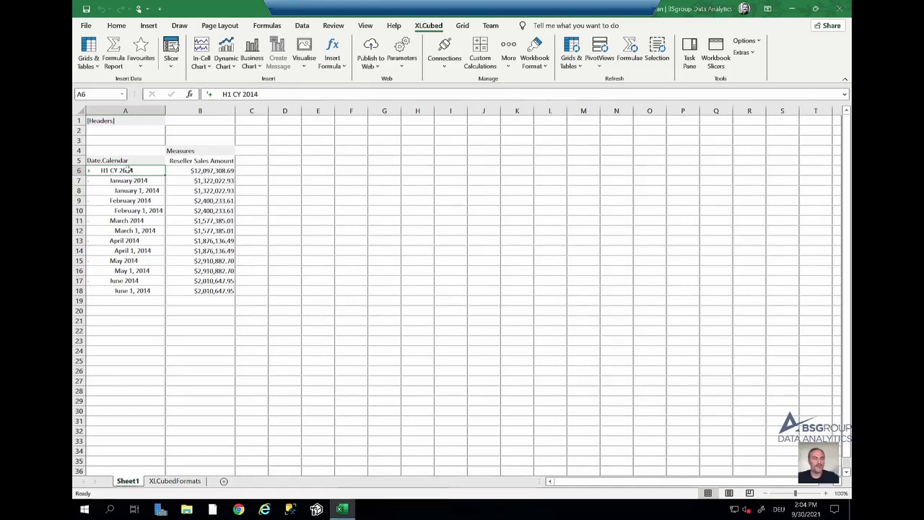
Set the second H1 CY 2014 entry to Next: 3 members, apply the design, and check the added half-year rows
left_click(88, 49)
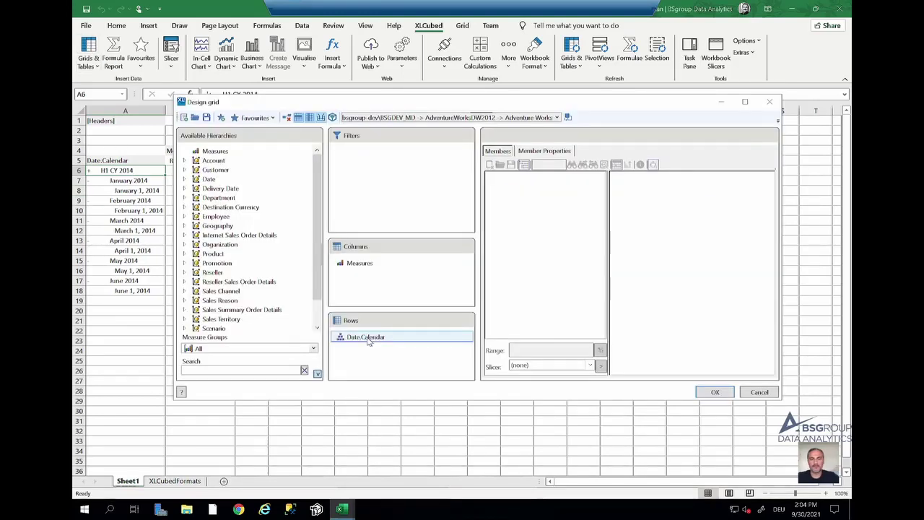
left_click(368, 338)
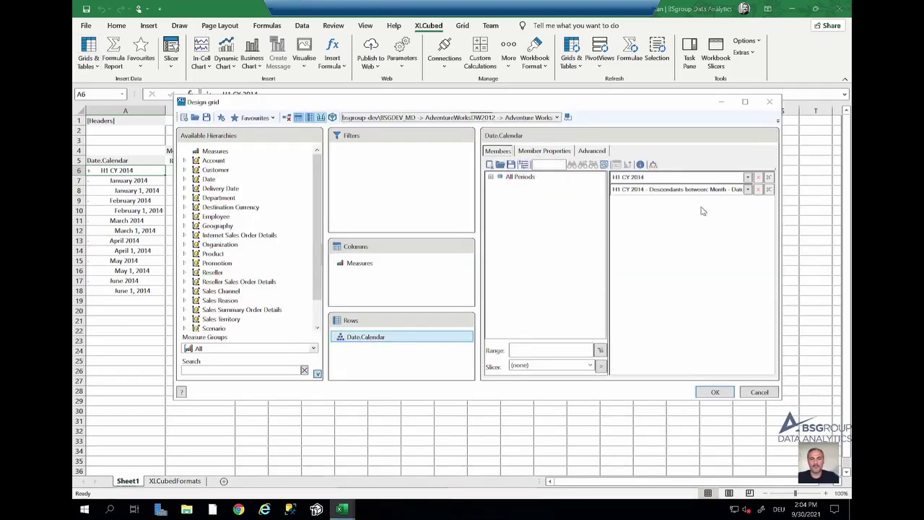
left_click(748, 189)
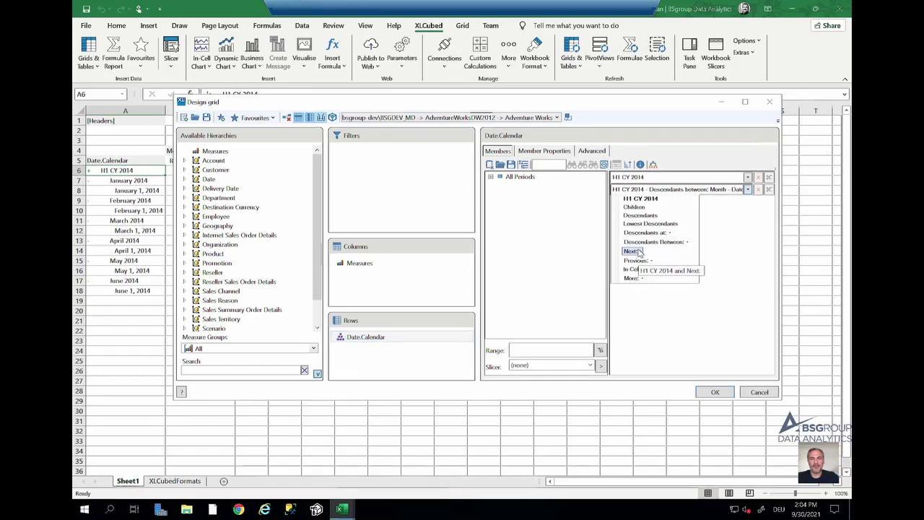
left_click(639, 251)
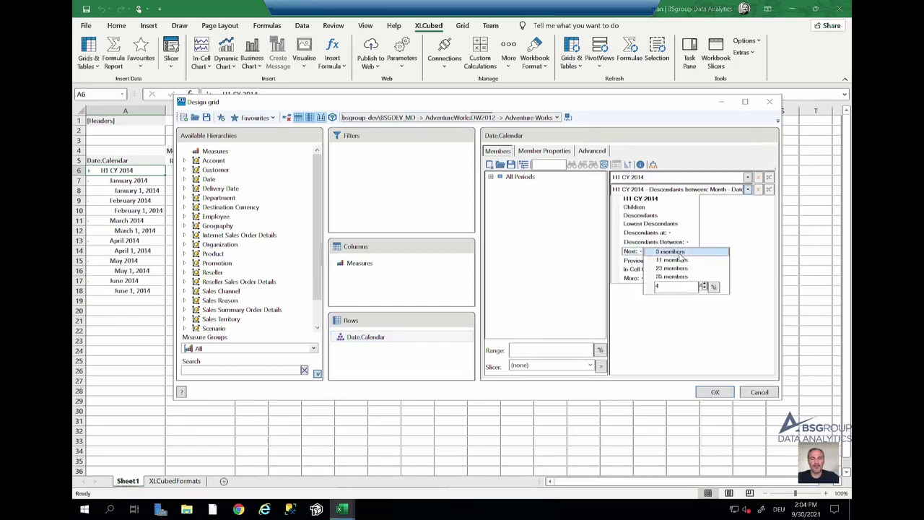
left_click(679, 252)
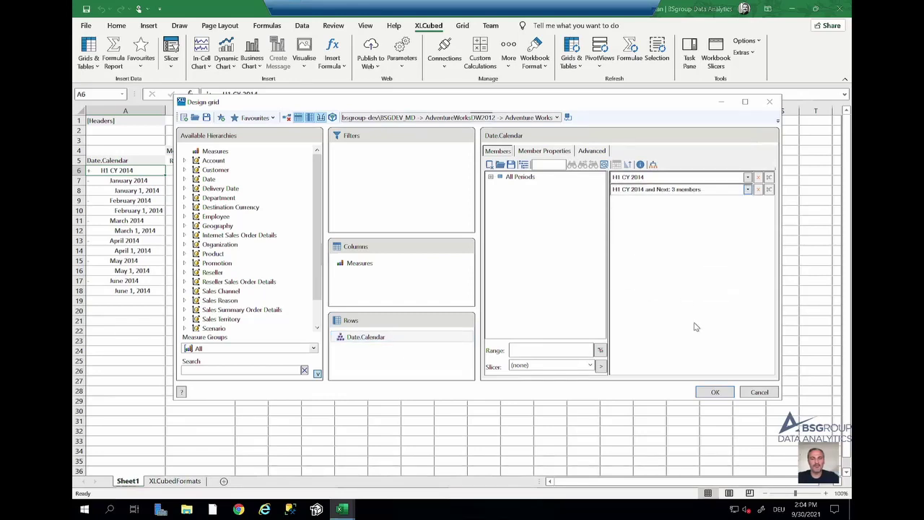
left_click(714, 391)
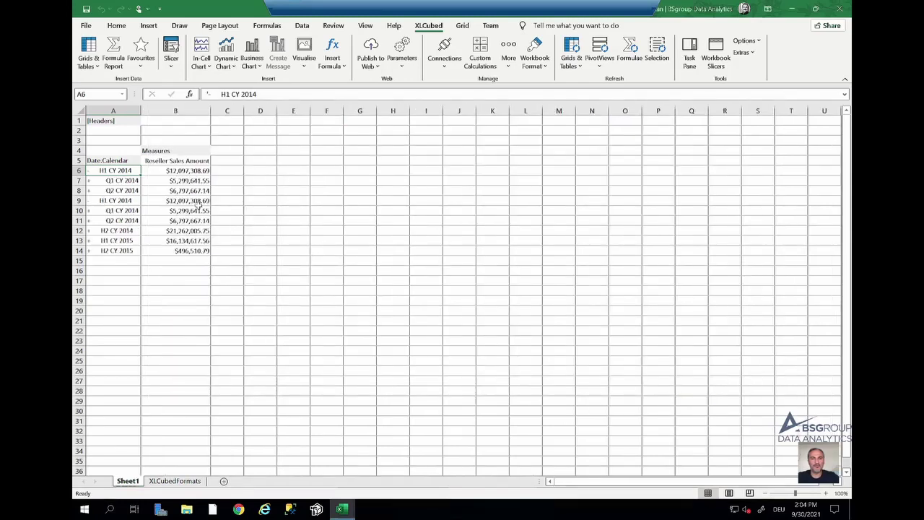
left_click(127, 200)
left_click(130, 251)
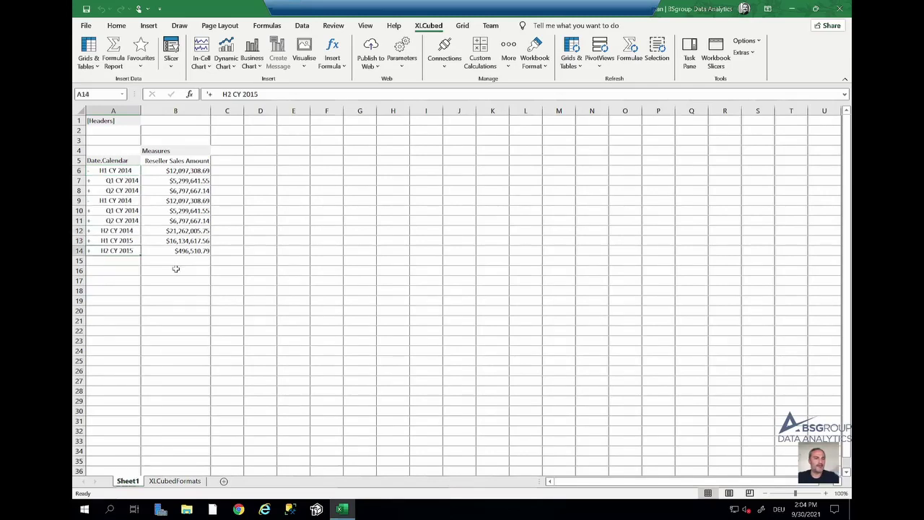
left_click(126, 199)
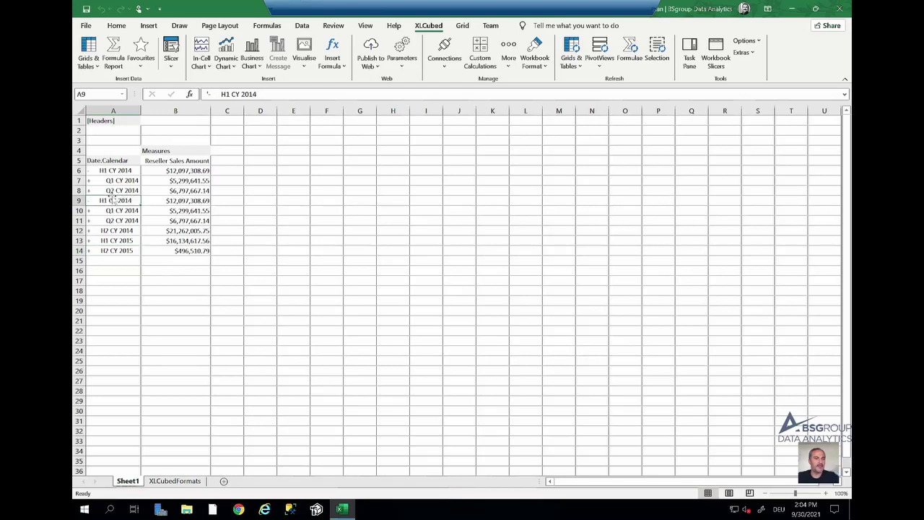
Remove the plain H1 CY 2014 entry from the Date.Calendar selection in the grid design
left_click(88, 49)
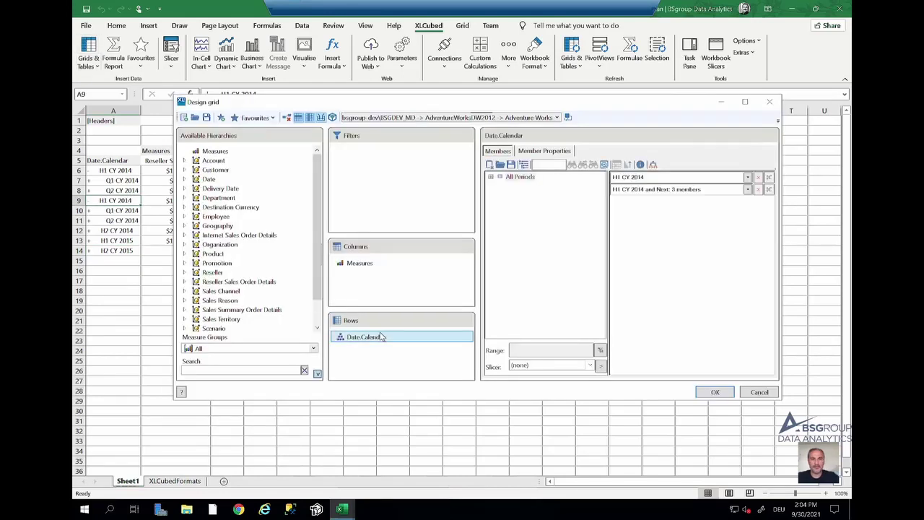
left_click(648, 180)
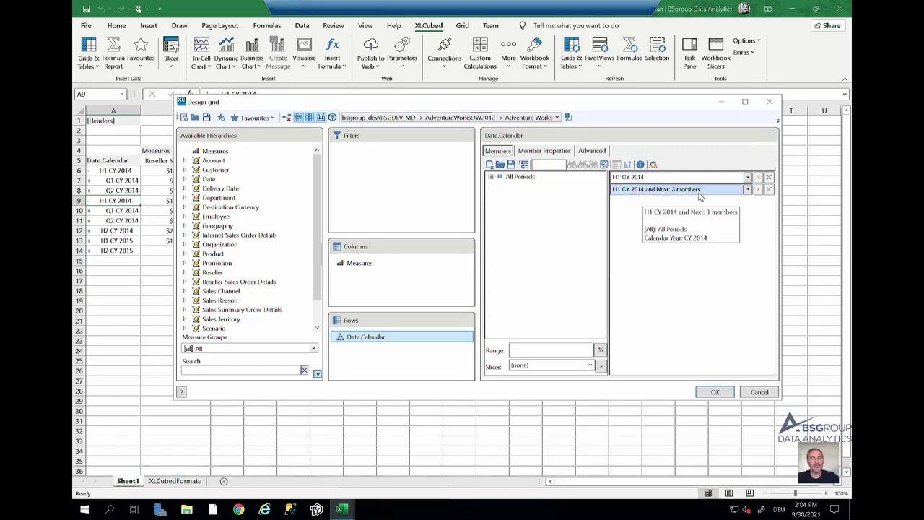
left_click(747, 189)
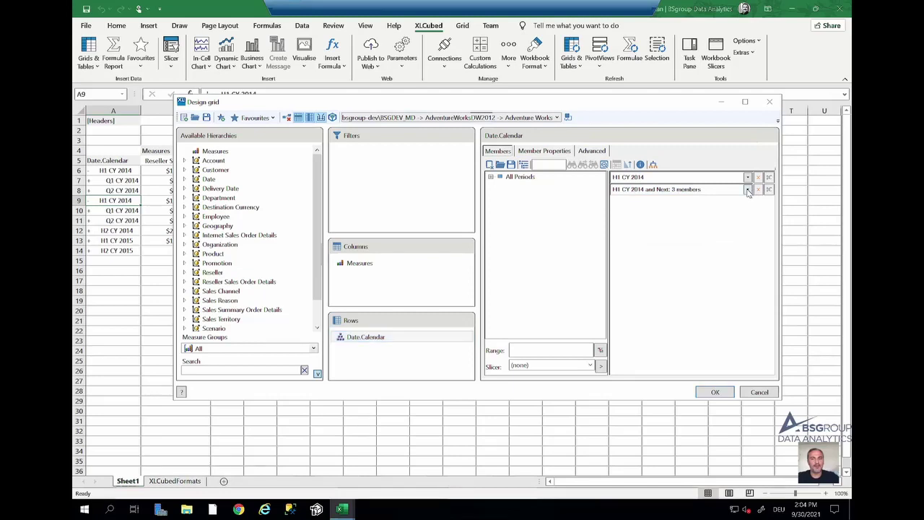
left_click(747, 190)
left_click(758, 177)
left_click(758, 178)
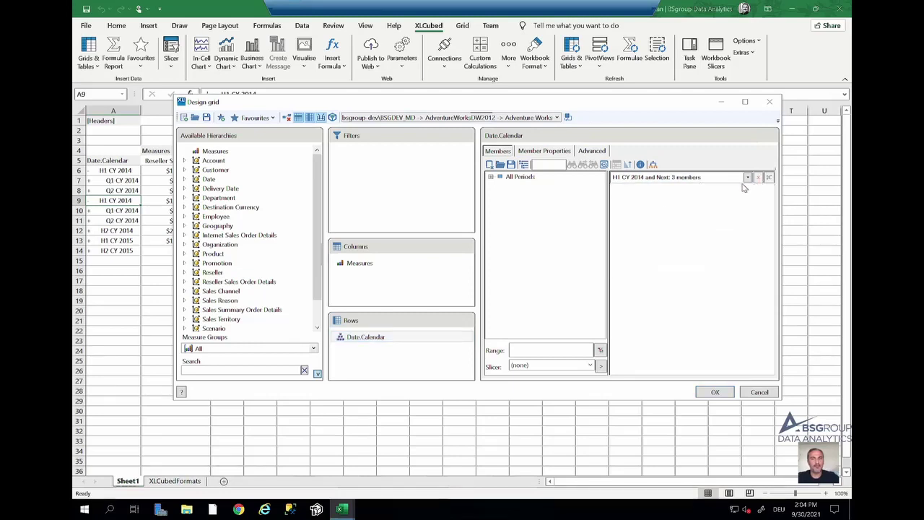
Set the H1 CY 2014 entry of Date.Calendar to Previous: 3 members, and apply the grid design
left_click(656, 180)
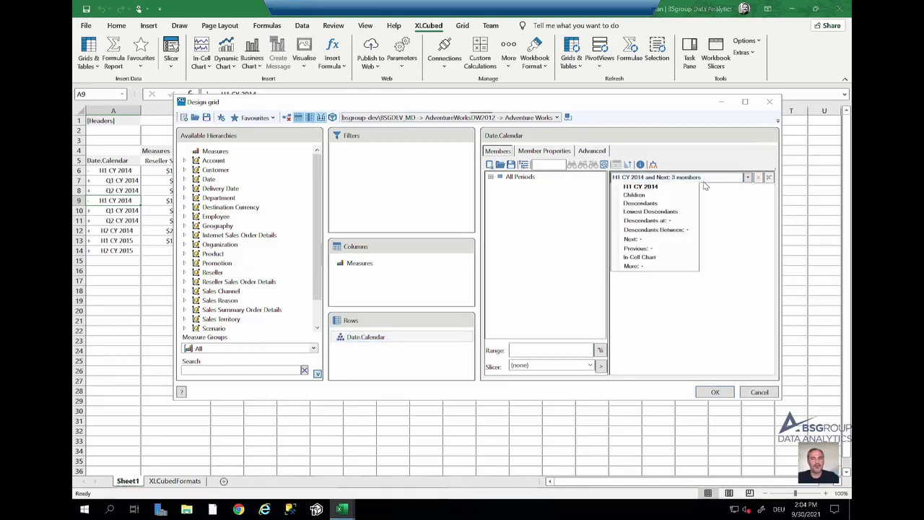
left_click(643, 250)
left_click(683, 251)
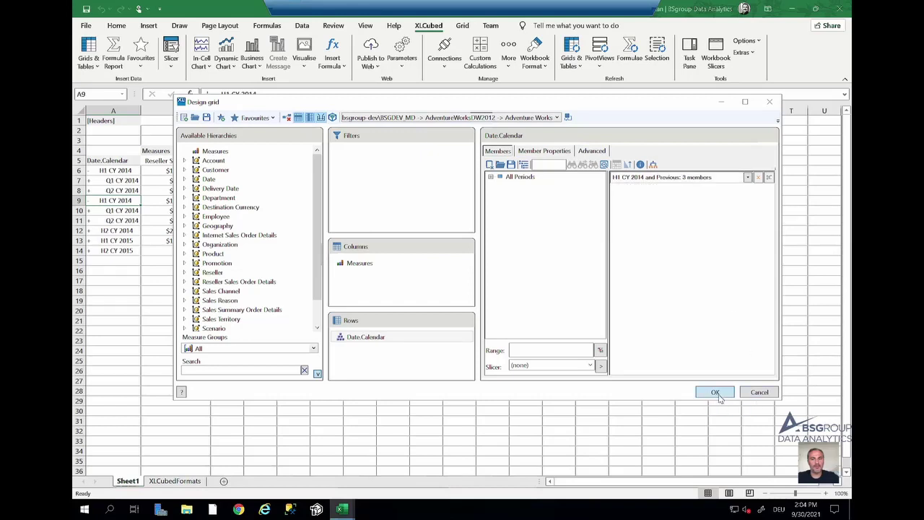
left_click(718, 393)
Reopen the grid design, set the H1 CY 2014 entry of Date.Calendar to Siblings, and apply it
left_click(97, 45)
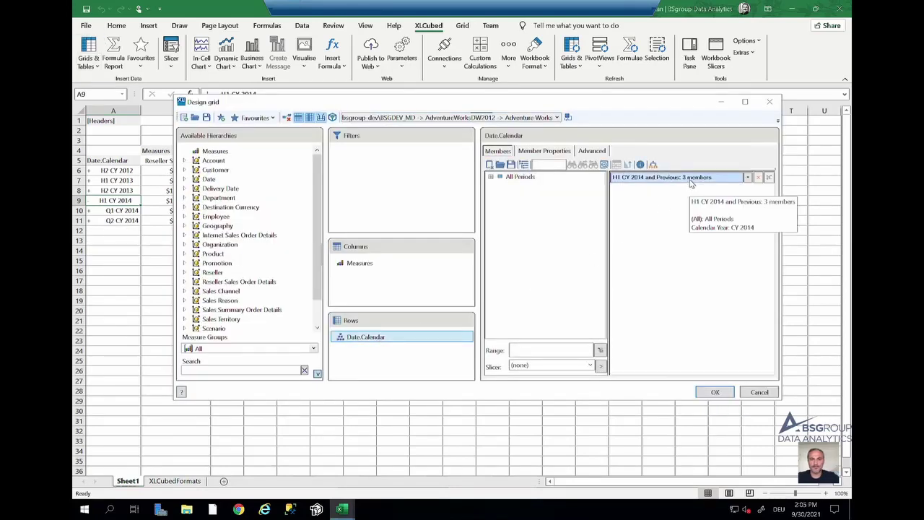
right_click(689, 183)
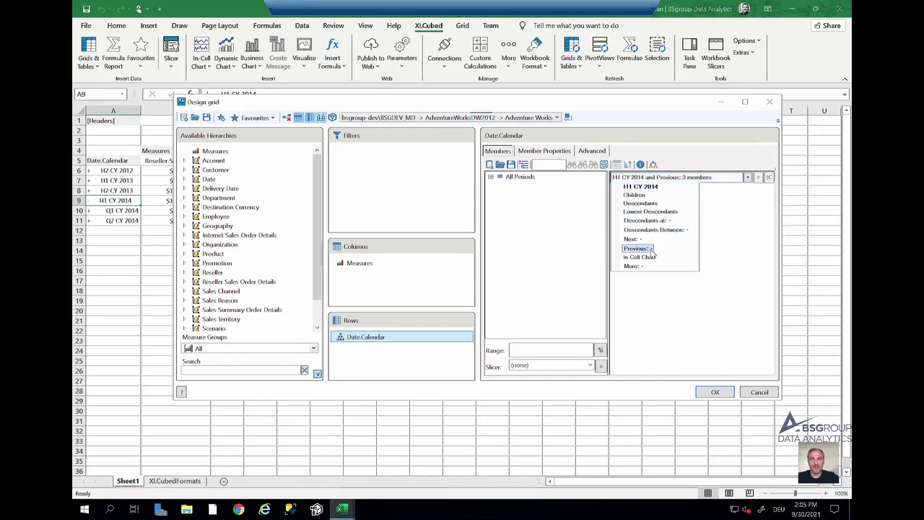
mouse_move(645, 267)
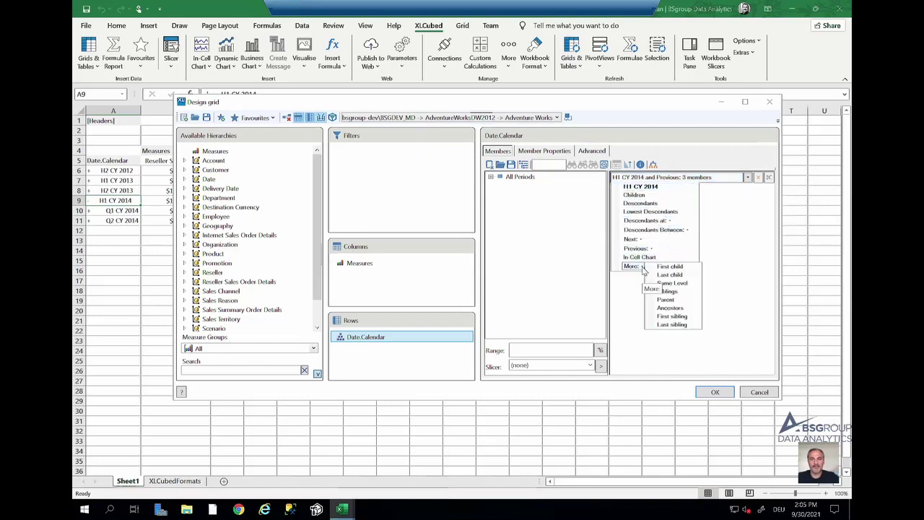
left_click(684, 293)
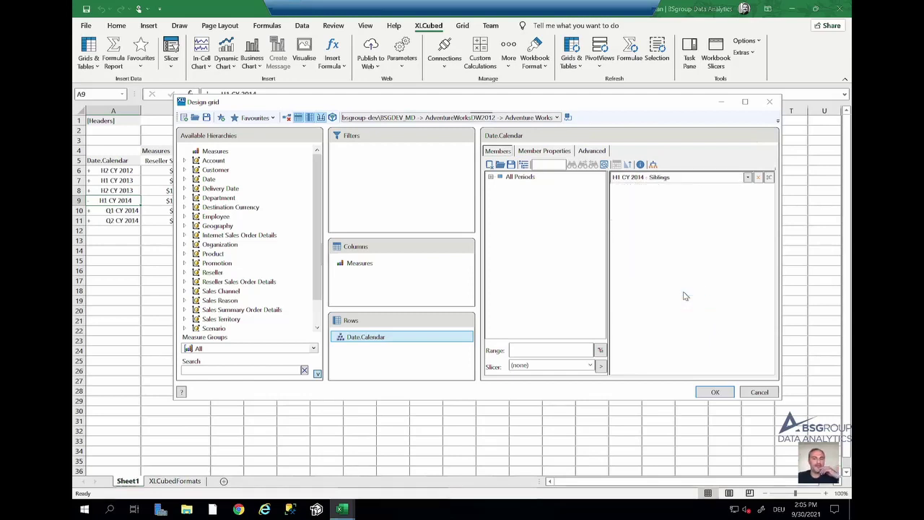
left_click(713, 393)
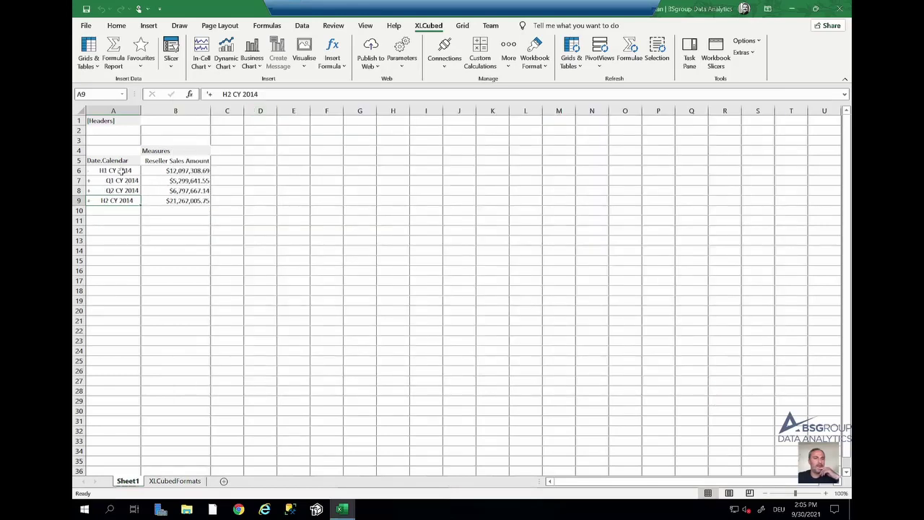
Reapply the grid design without changes and collapse the quarters under H1 CY 2014 in the grid
left_click(88, 51)
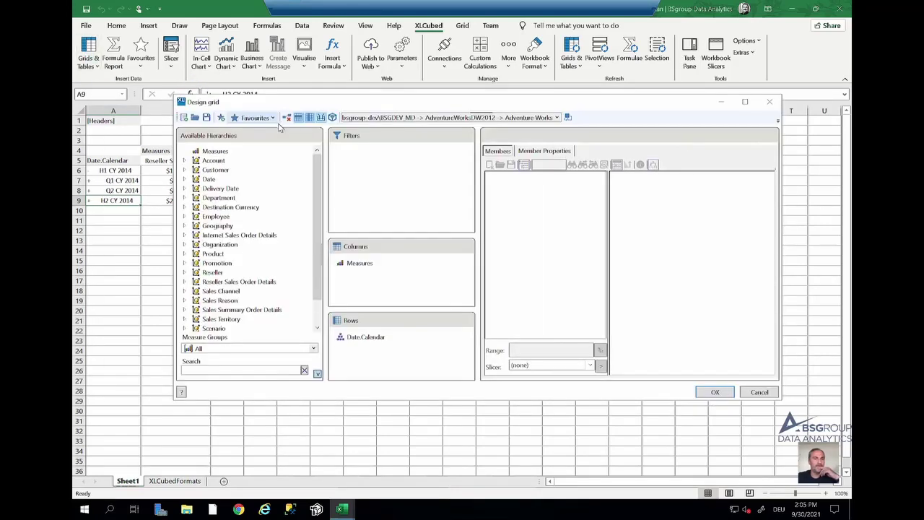
left_click(713, 392)
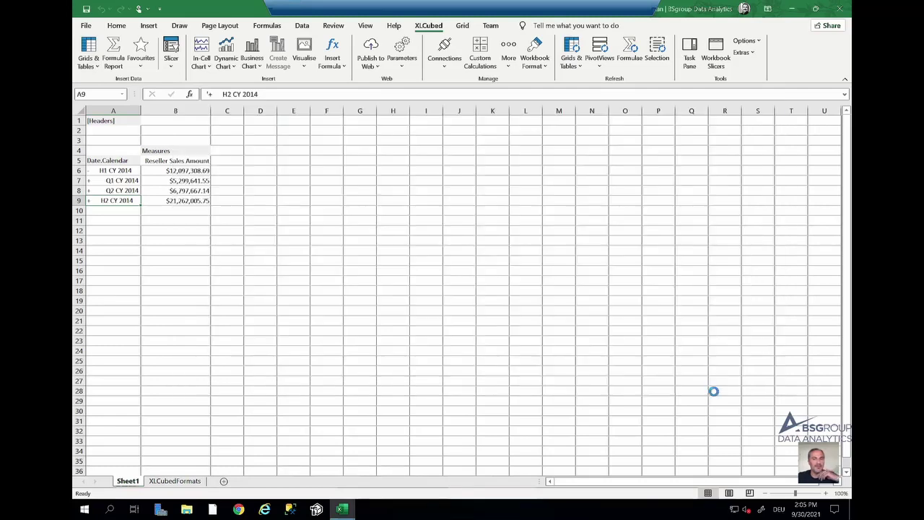
left_click(119, 173)
left_click(116, 181)
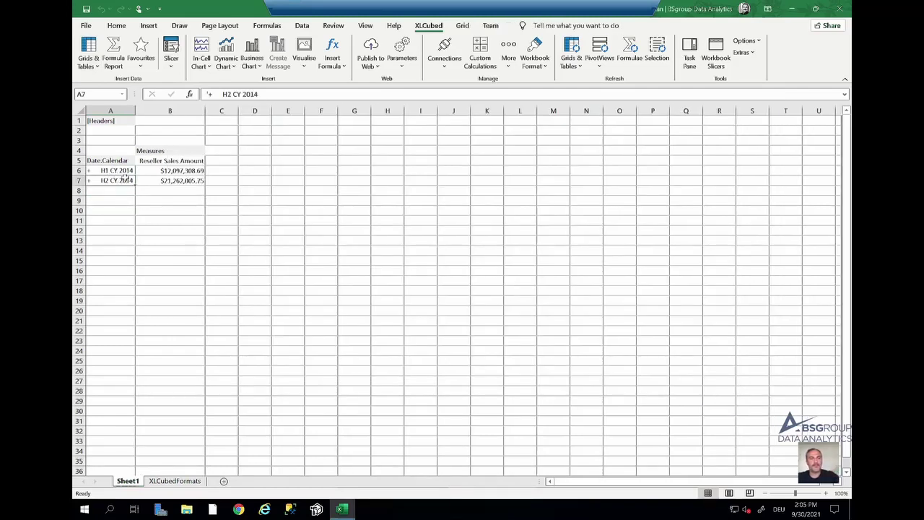
Show the Date.Calendar members grouped by level in the grid design and examine the half-years under Calendar Semester
left_click(88, 50)
left_click(668, 180)
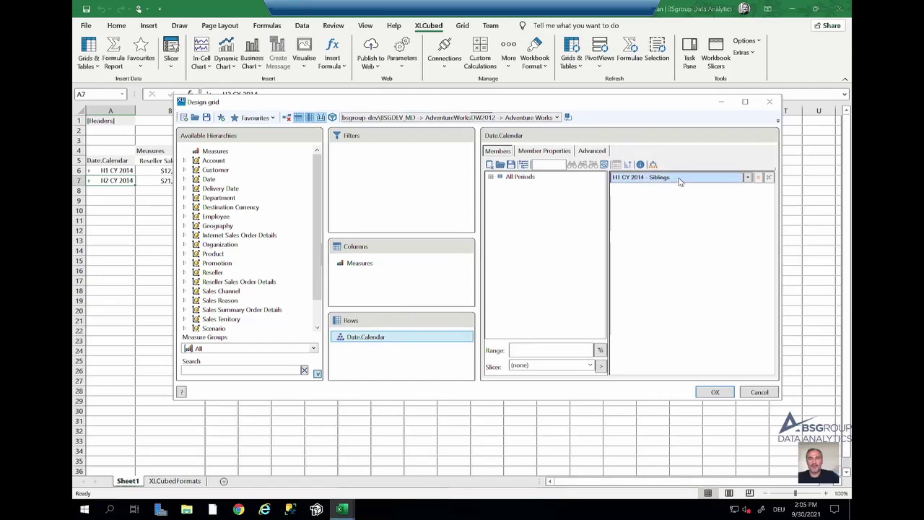
right_click(671, 182)
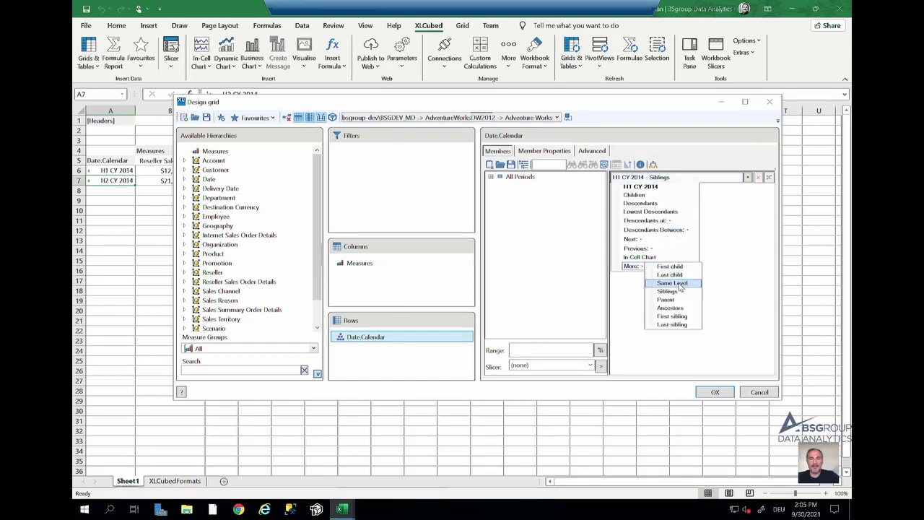
left_click(523, 178)
left_click(523, 165)
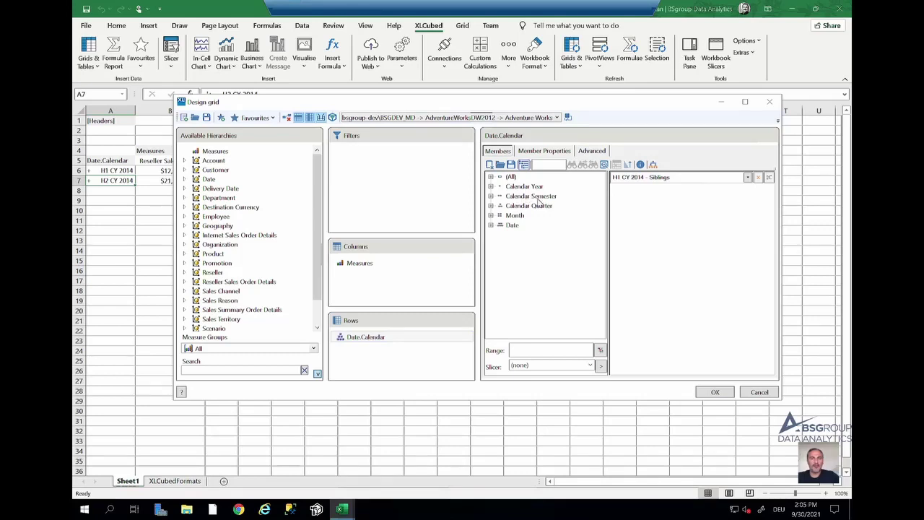
left_click(491, 196)
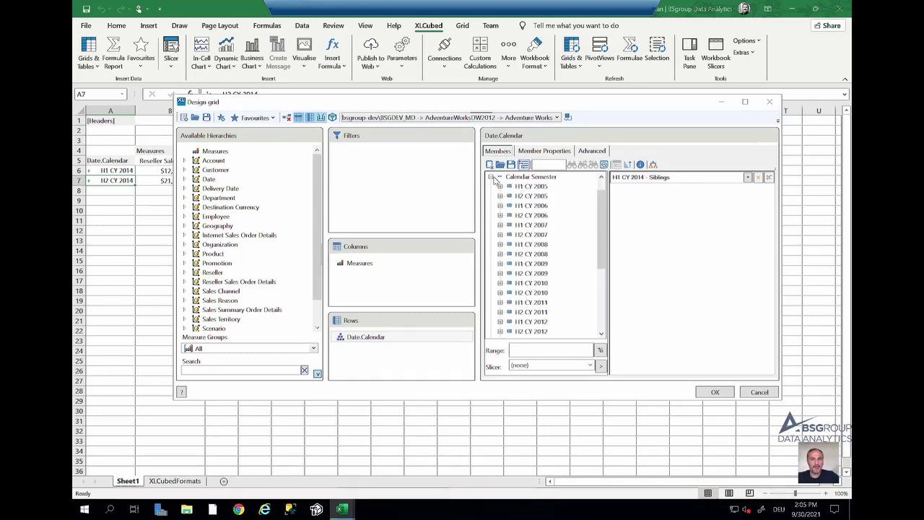
left_click(491, 177)
Set the H1 CY 2014 entry of Date.Calendar to Same Level, and apply the grid design
left_click(635, 177)
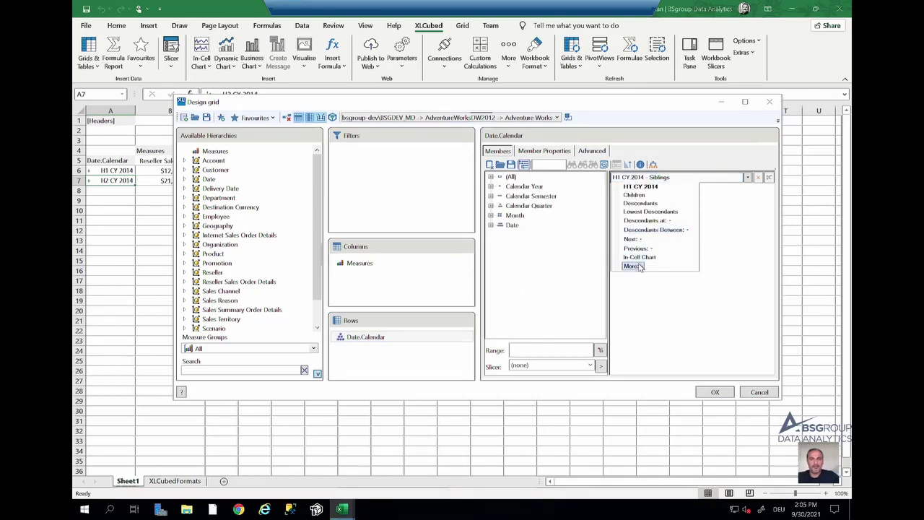
left_click(684, 287)
left_click(714, 392)
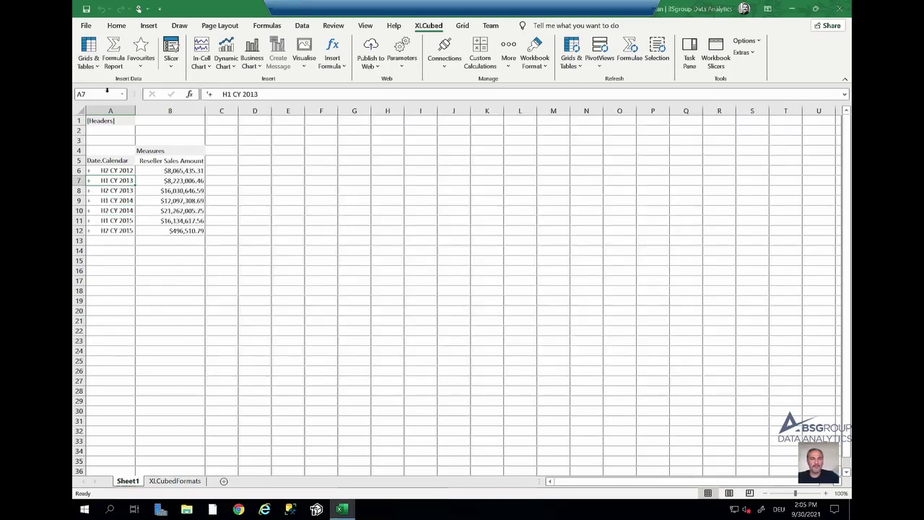
Change the H1 CY 2014 entry of Date.Calendar to Parent, apply the grid design, and check the resulting row
left_click(88, 47)
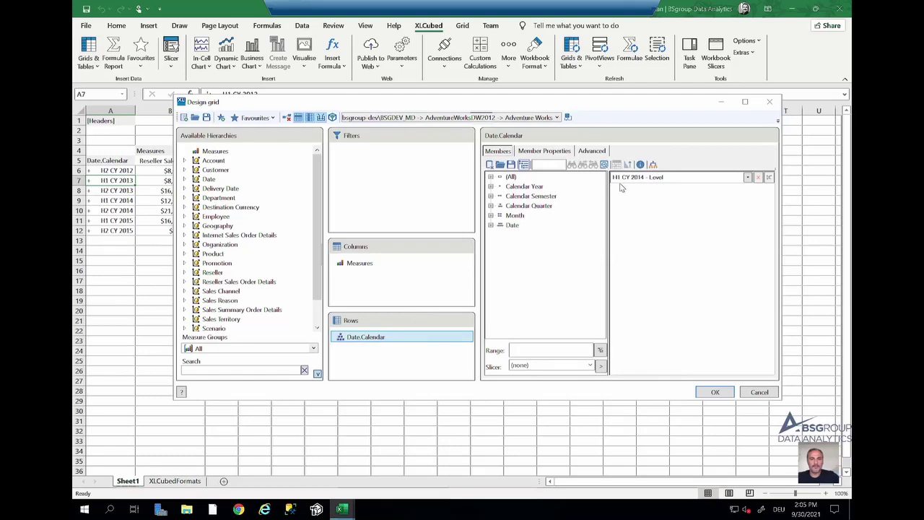
right_click(621, 182)
mouse_move(641, 267)
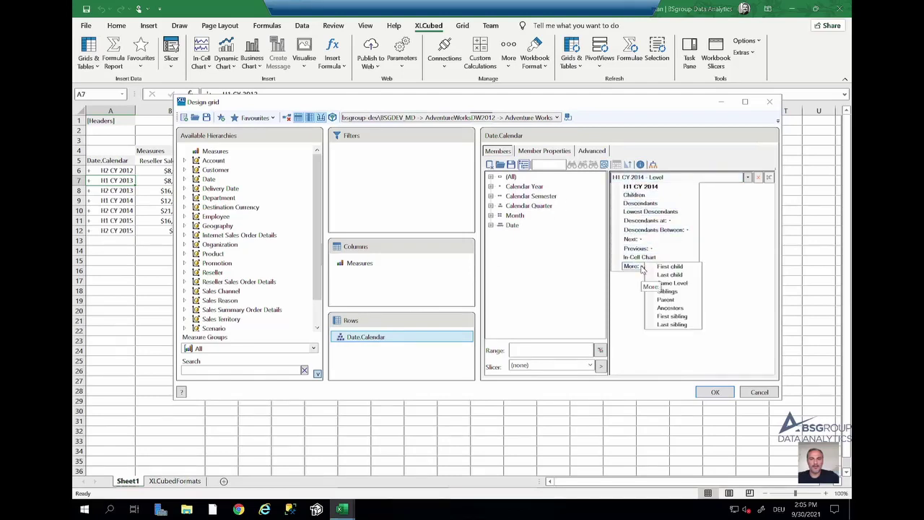
left_click(687, 299)
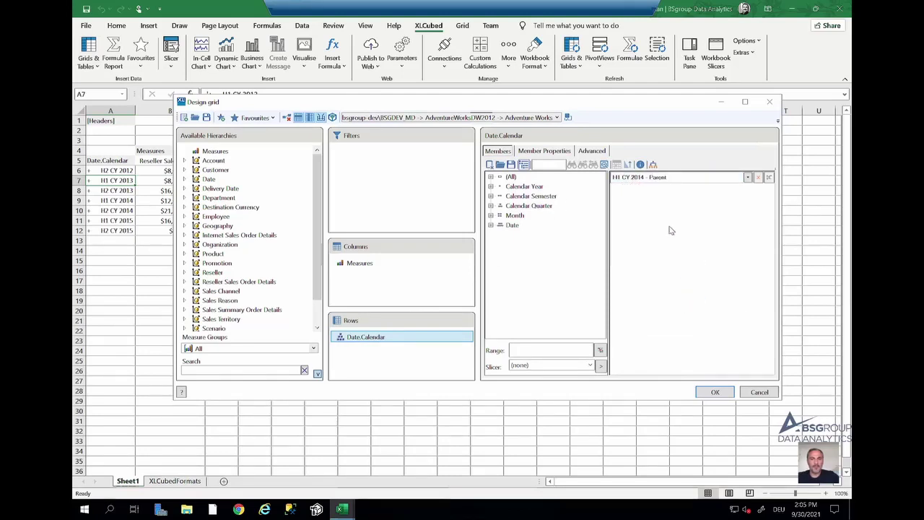
left_click(716, 392)
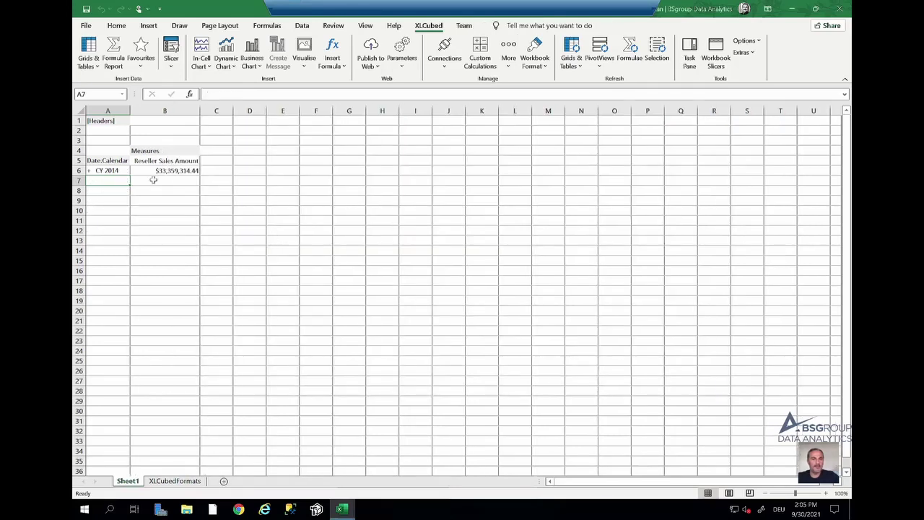
left_click(108, 170)
Return the Date.Calendar members to the hierarchy view, add H1 CY 2014 below its Parent entry, and apply the design
left_click(88, 48)
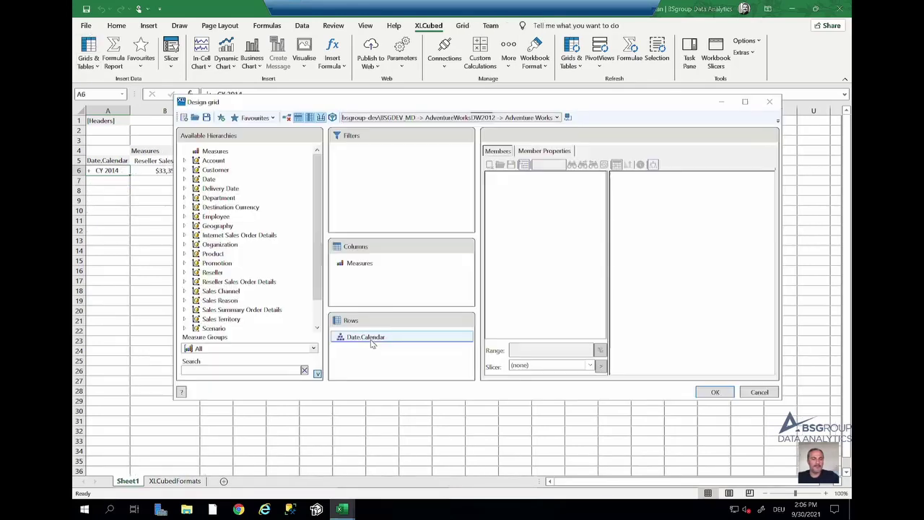
left_click(370, 339)
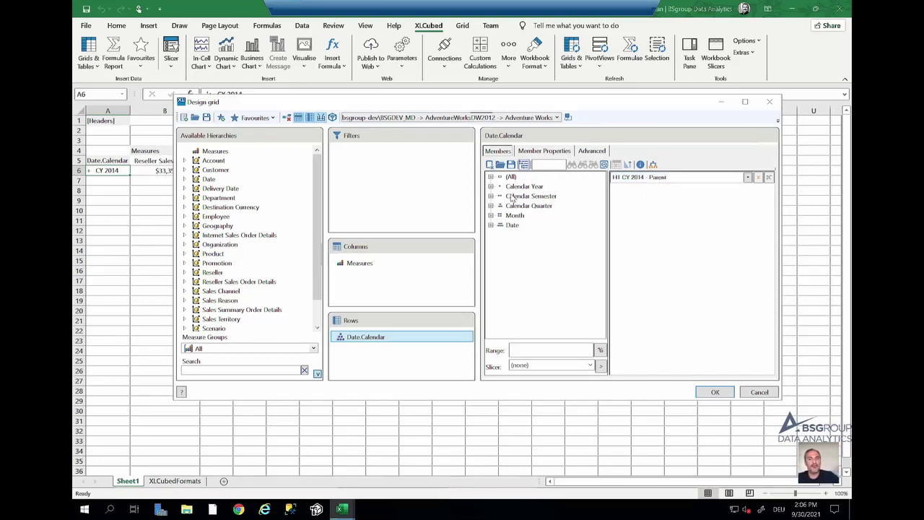
left_click(525, 165)
left_click(491, 176)
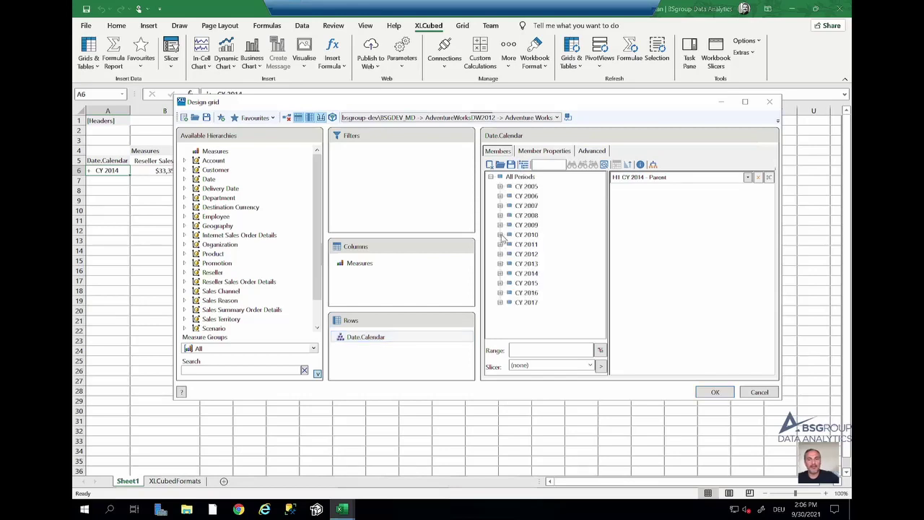
left_click(500, 273)
left_click_drag(541, 282, 681, 186)
left_click_drag(768, 191, 770, 179)
left_click(679, 178)
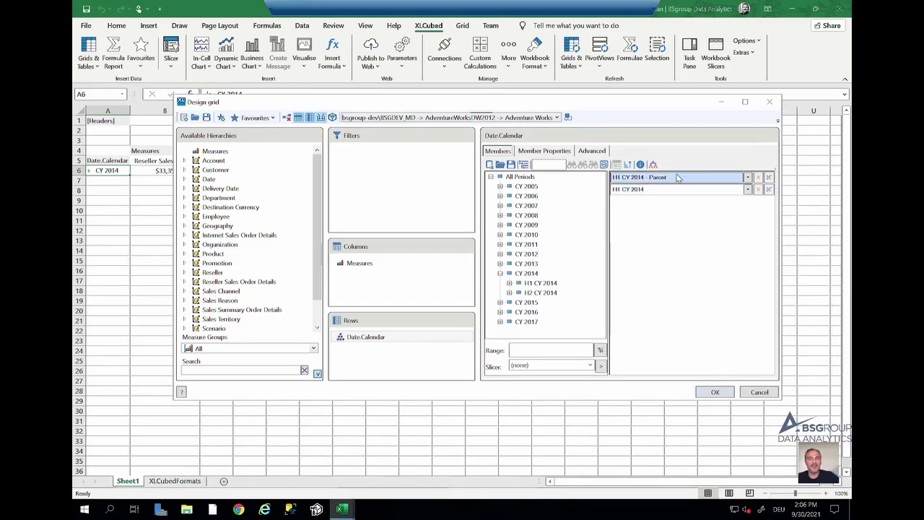
left_click(662, 192)
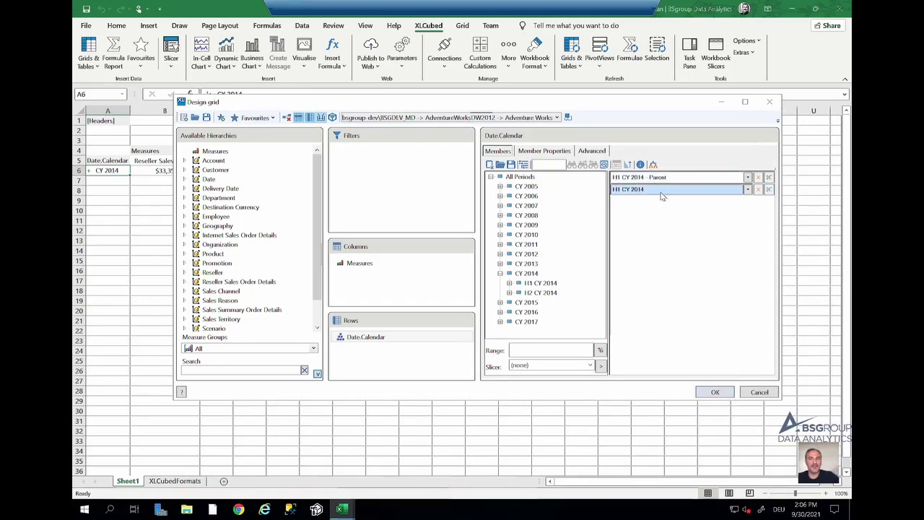
left_click(714, 392)
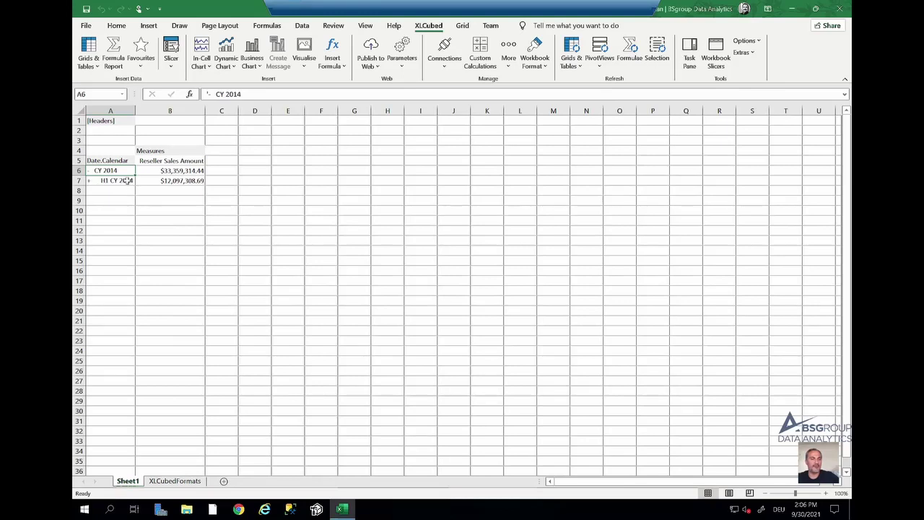
Remove the H1 CY 2014 Parent entry, set the remaining H1 CY 2014 entry to Ancestors, and apply the design
left_click(89, 50)
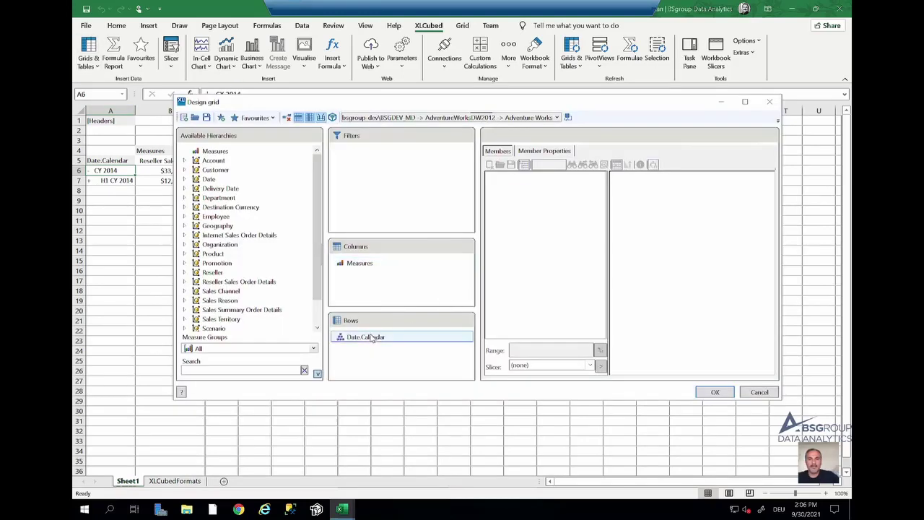
left_click(372, 338)
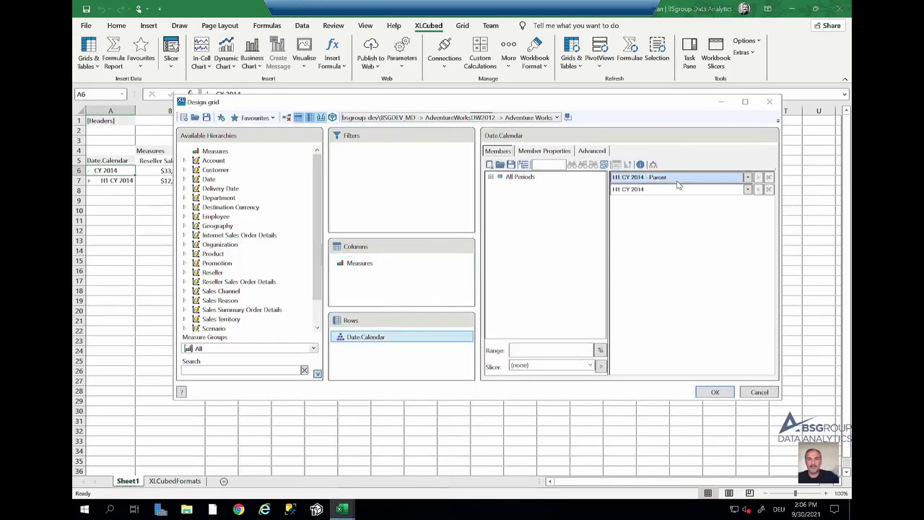
left_click(760, 178)
left_click(747, 177)
mouse_move(652, 273)
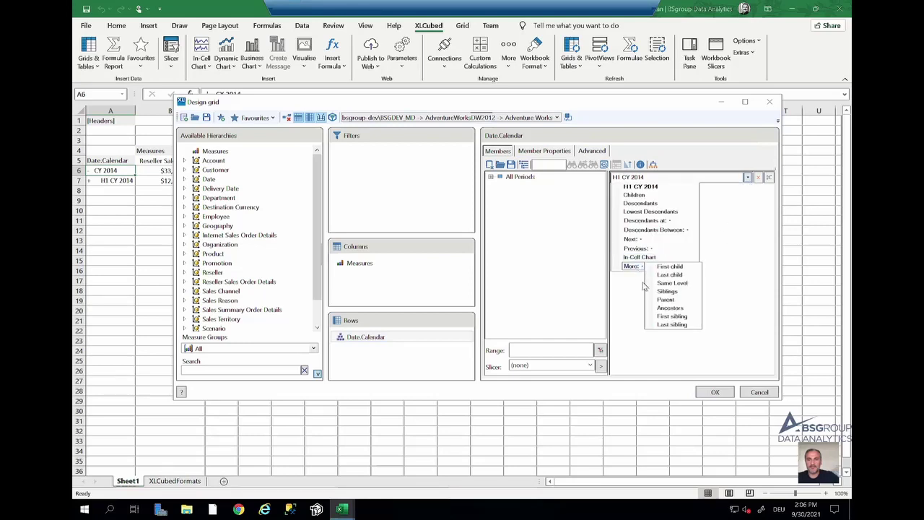
left_click(671, 311)
left_click(715, 392)
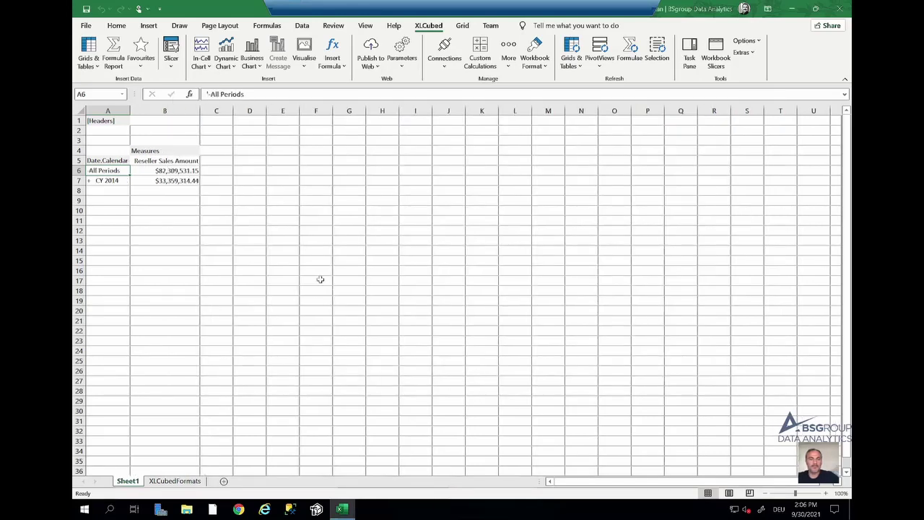
left_click(111, 180)
left_click(112, 170)
Replace the H1 CY 2014 Ancestors entry with January 2014 from Q1 CY 2014 in the Date.Calendar selection
left_click(88, 48)
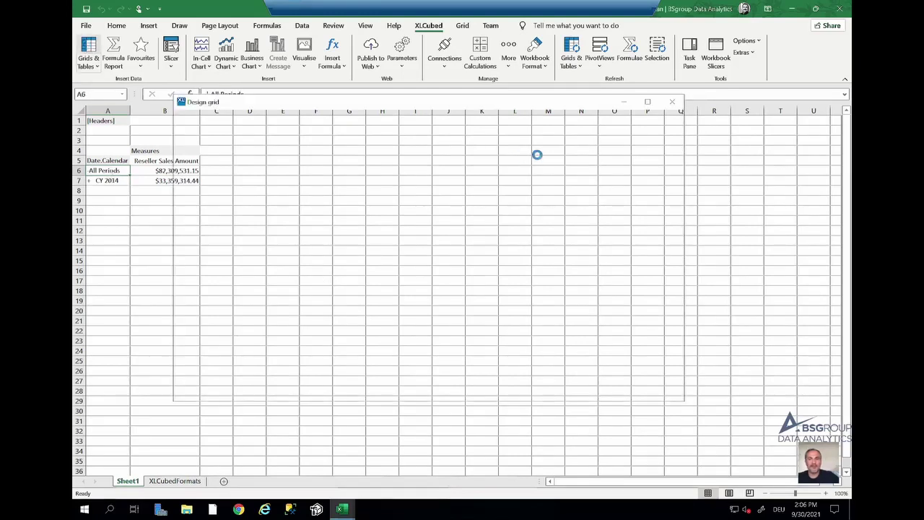
left_click(367, 336)
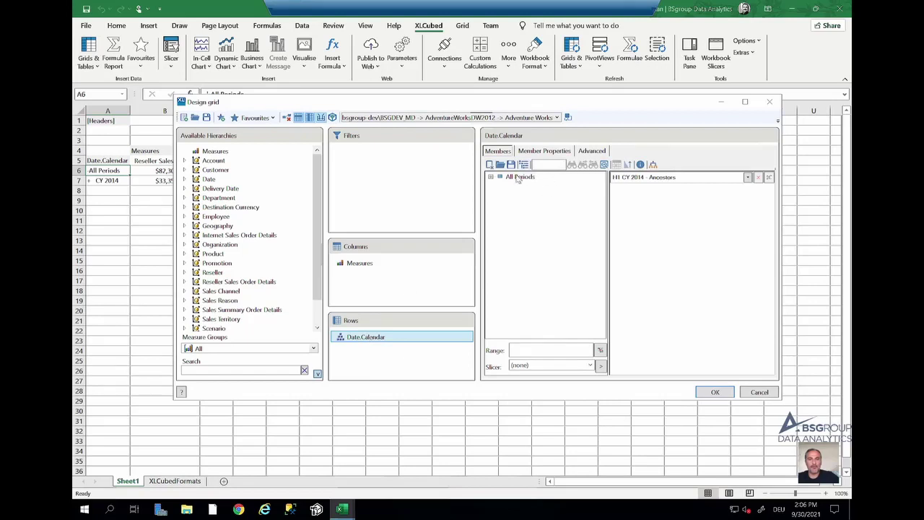
left_click(491, 177)
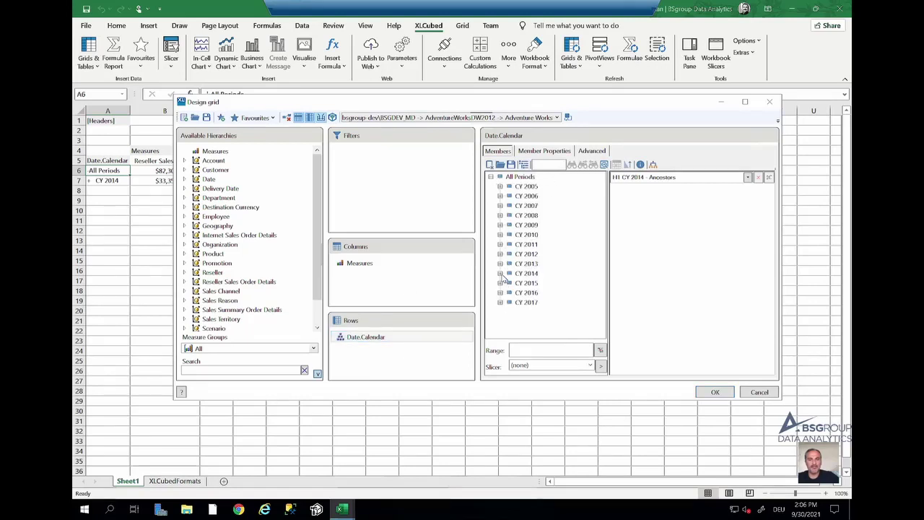
left_click(499, 273)
left_click(509, 283)
left_click(519, 292)
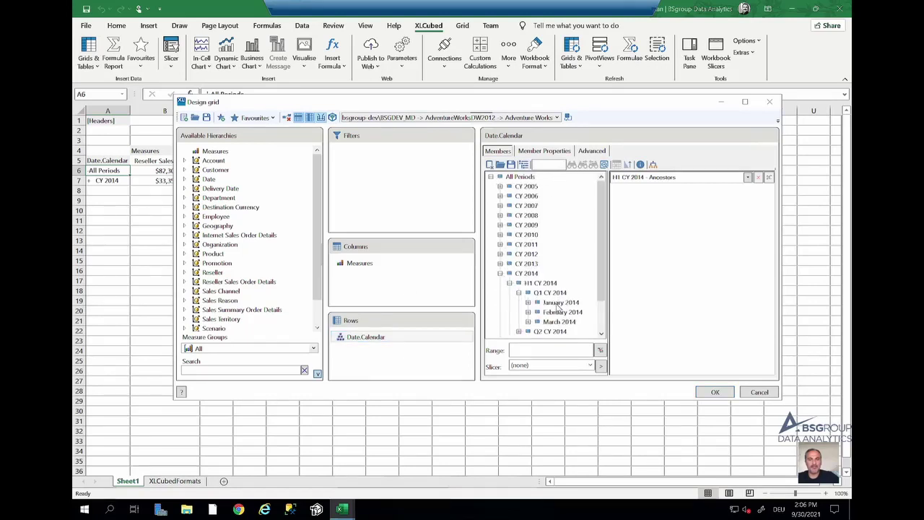
left_click(560, 302)
left_click(747, 177)
left_click(753, 189)
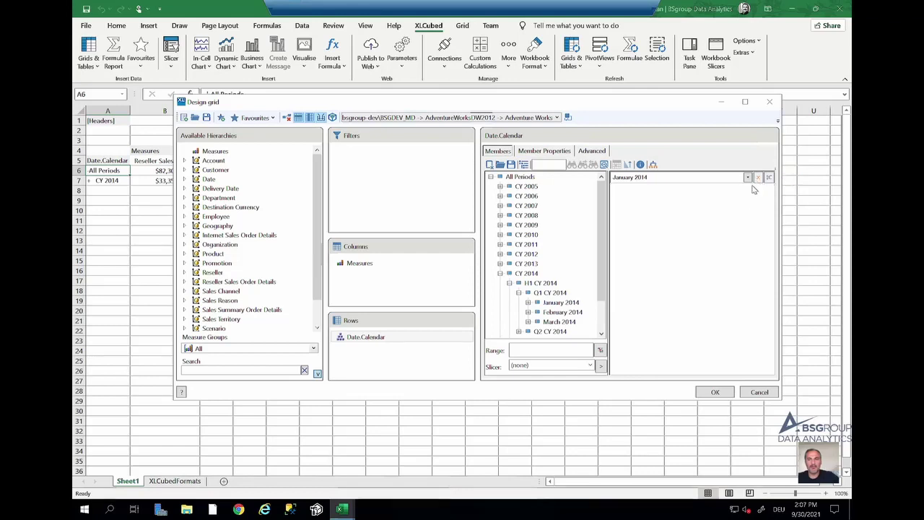
Set the January 2014 entry of Date.Calendar to Ancestors and apply the grid design
left_click(747, 177)
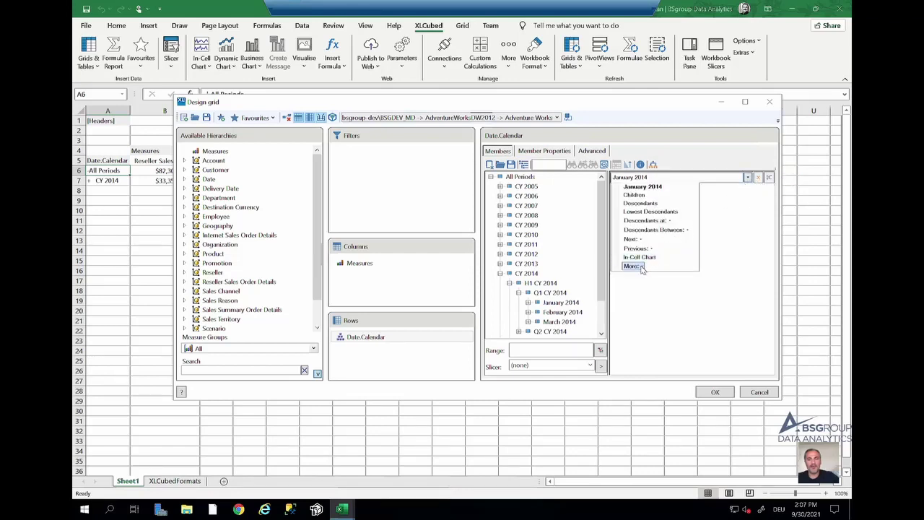
mouse_move(641, 268)
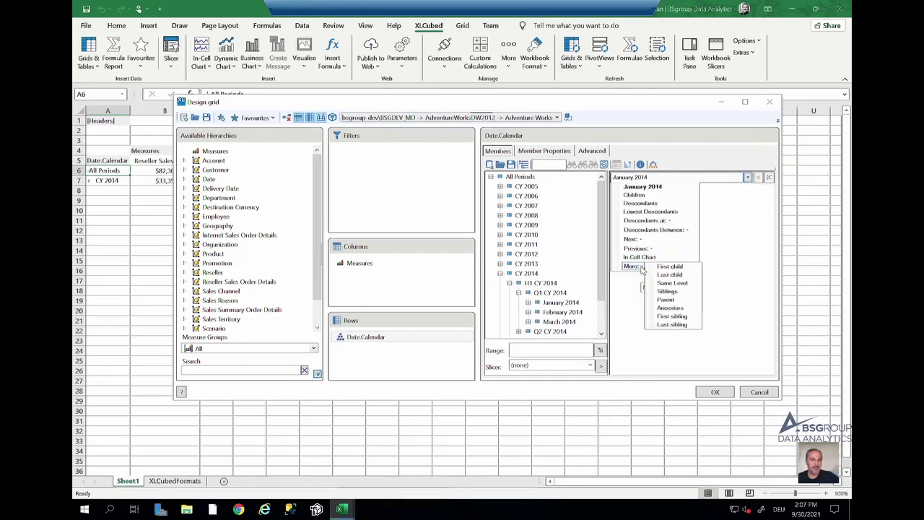
left_click(670, 308)
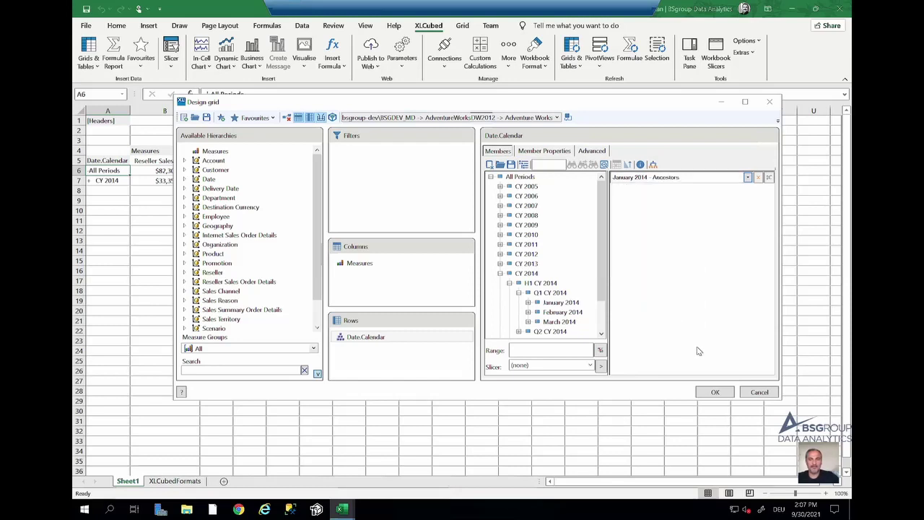
left_click(714, 392)
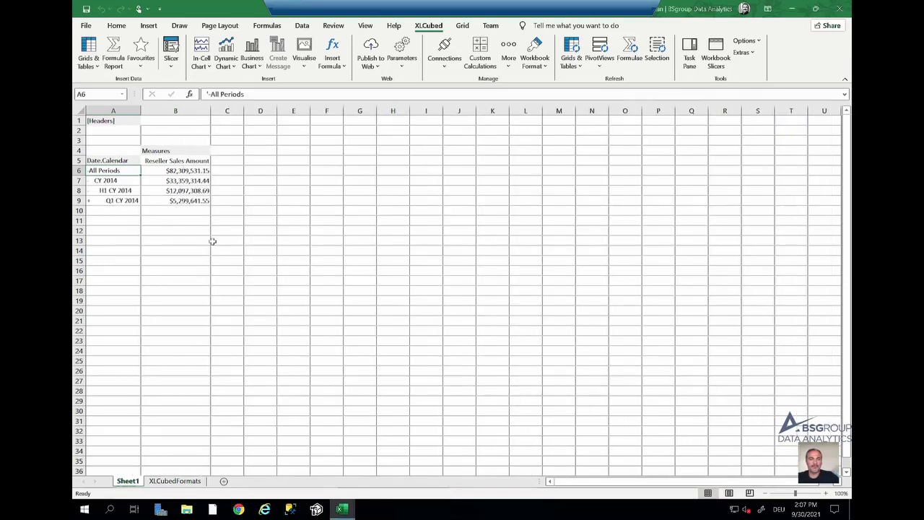
Add January 2014 again below its Ancestors entry in Date.Calendar, set it to Descendants, apply the design, and check the January 1, 2014 row
left_click(89, 46)
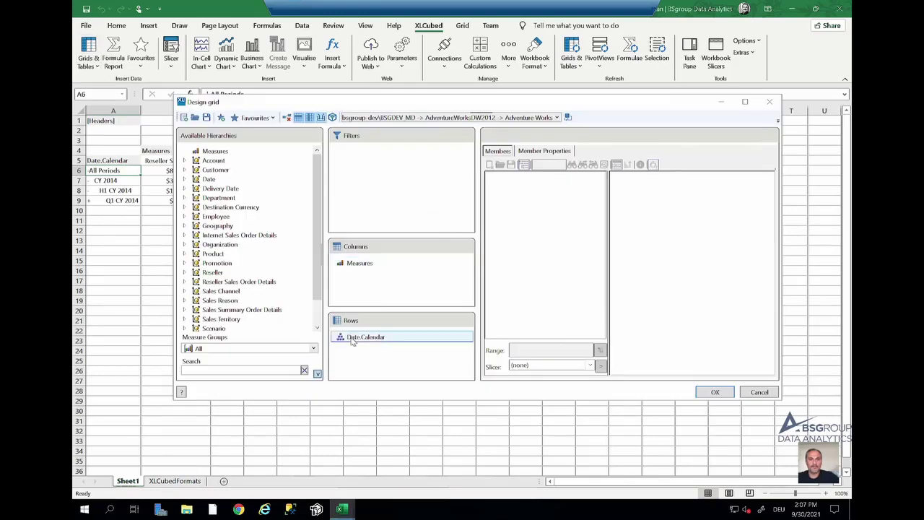
left_click(491, 177)
left_click(500, 273)
left_click(509, 283)
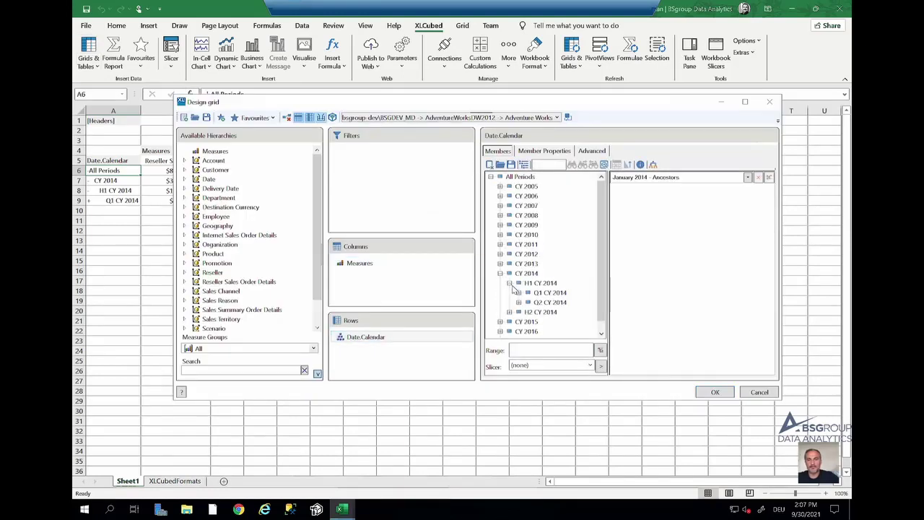
left_click(518, 293)
double_click(560, 303)
left_click(731, 191)
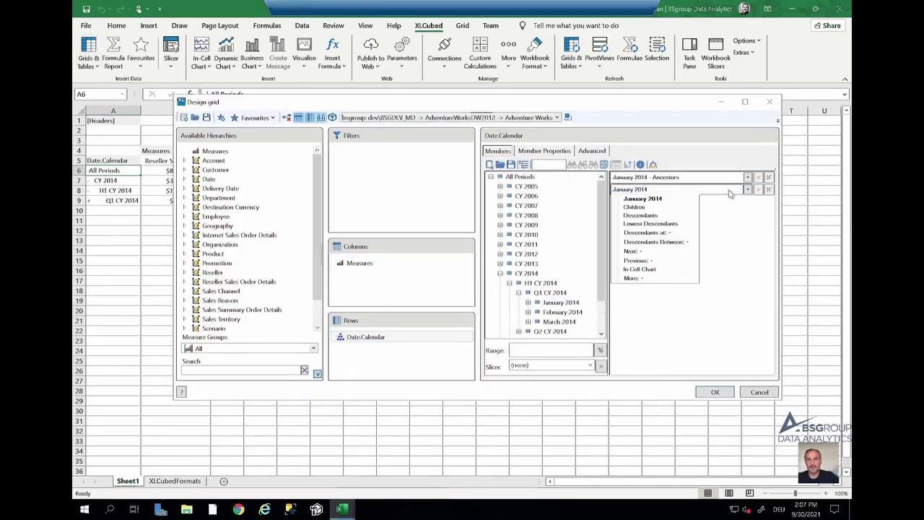
left_click(640, 215)
left_click(715, 392)
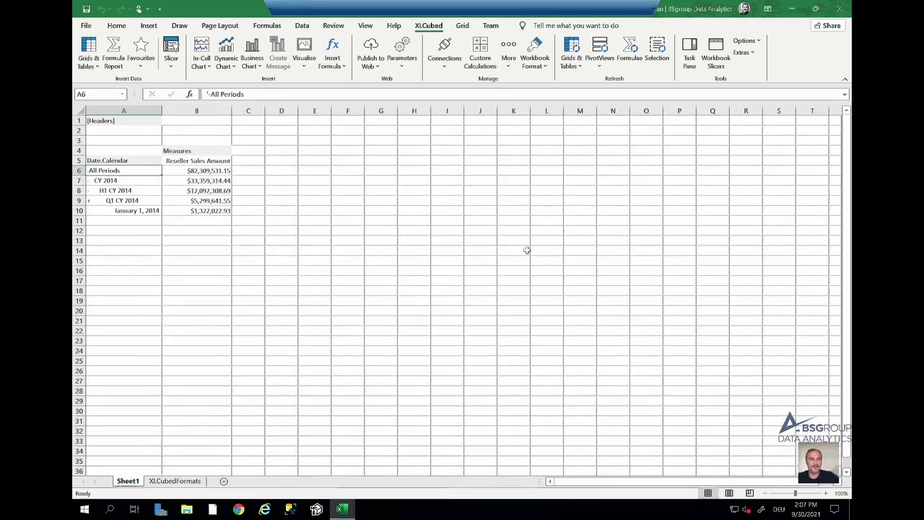
left_click(137, 210)
Clear the Date.Calendar member selection, show the hierarchy by levels, and add the Calendar Semester level
left_click(89, 49)
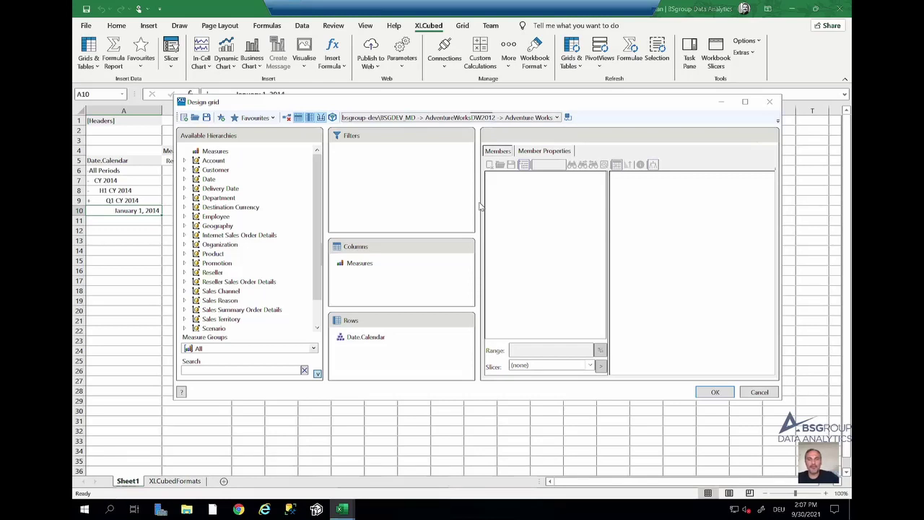
left_click(374, 339)
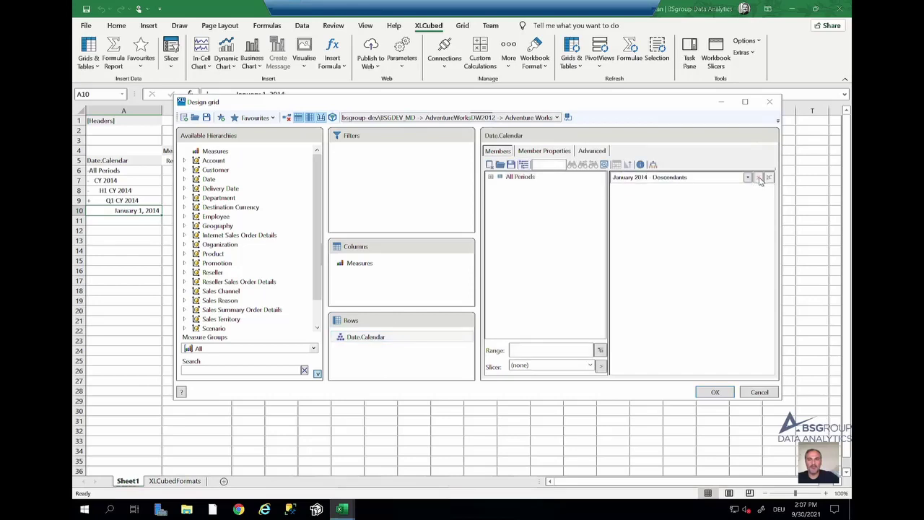
left_click(512, 180)
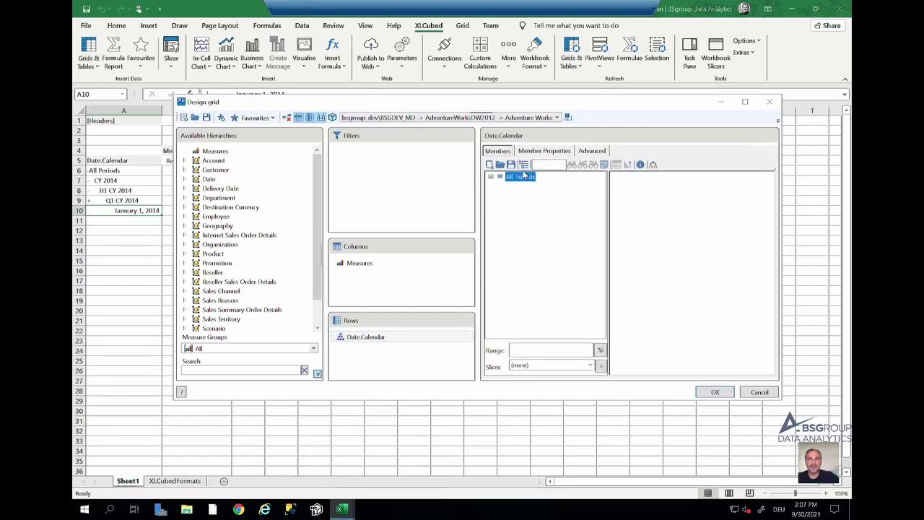
left_click(524, 166)
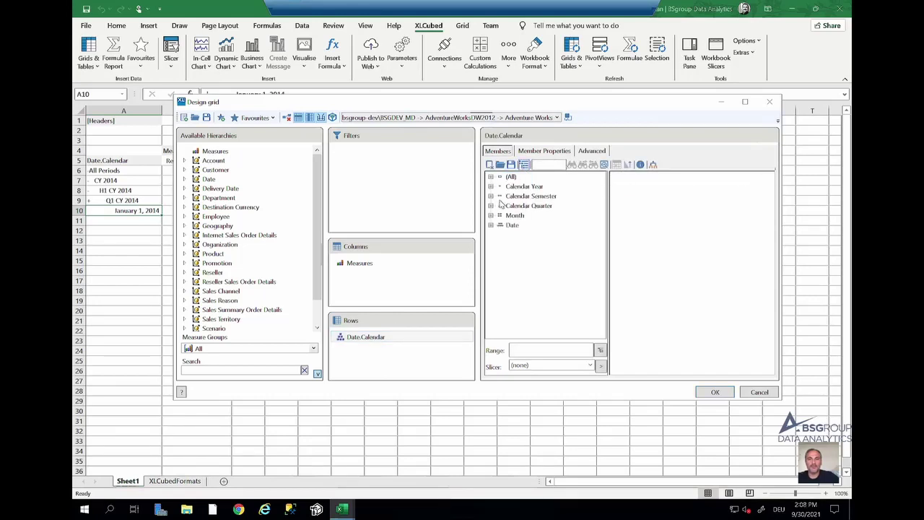
double_click(499, 199)
double_click(531, 179)
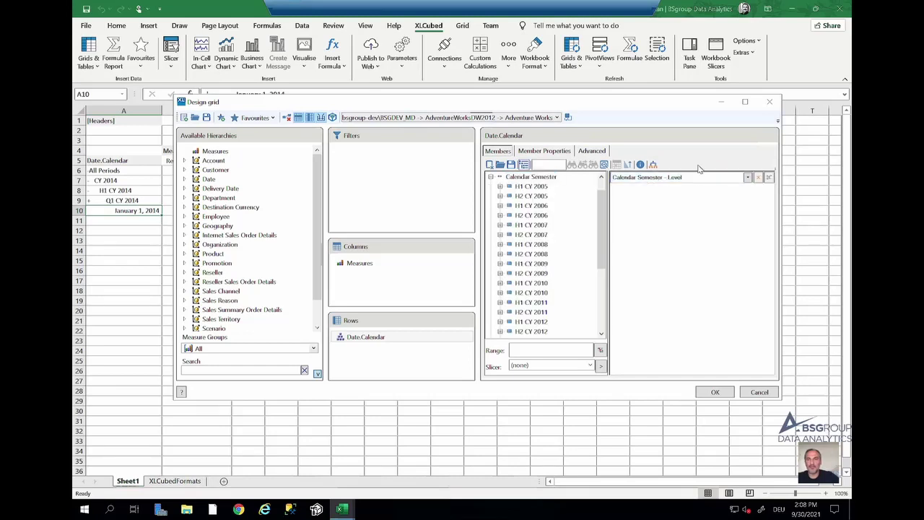
Add a second member set to the advanced Date.Calendar selection and combine it using Subtract - left side minus right side
left_click(592, 153)
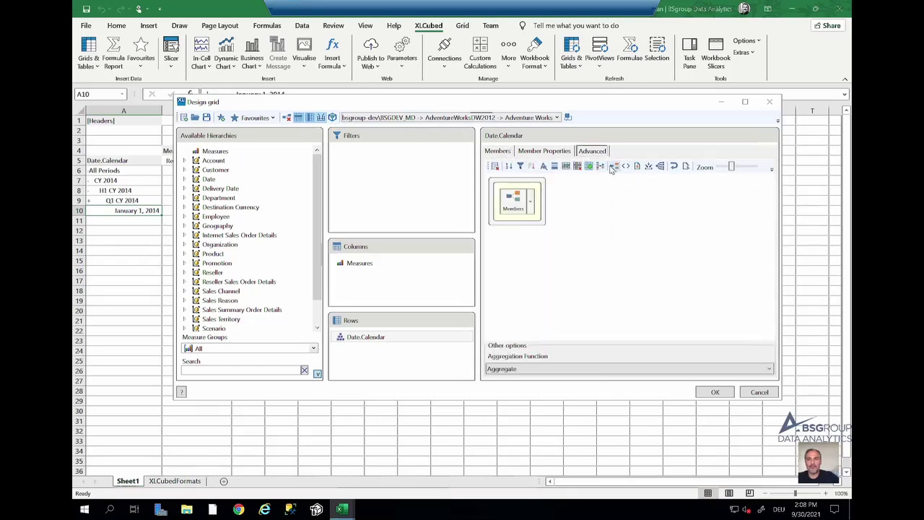
left_click(615, 167)
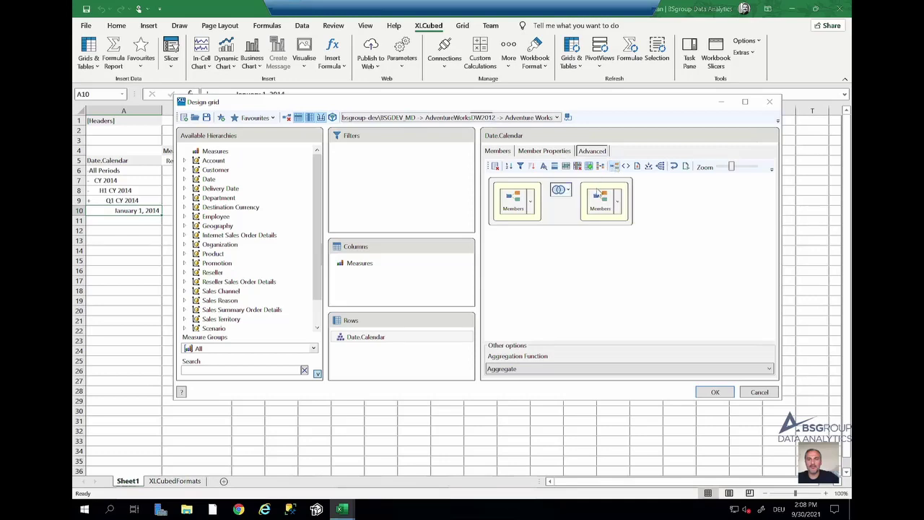
left_click(563, 191)
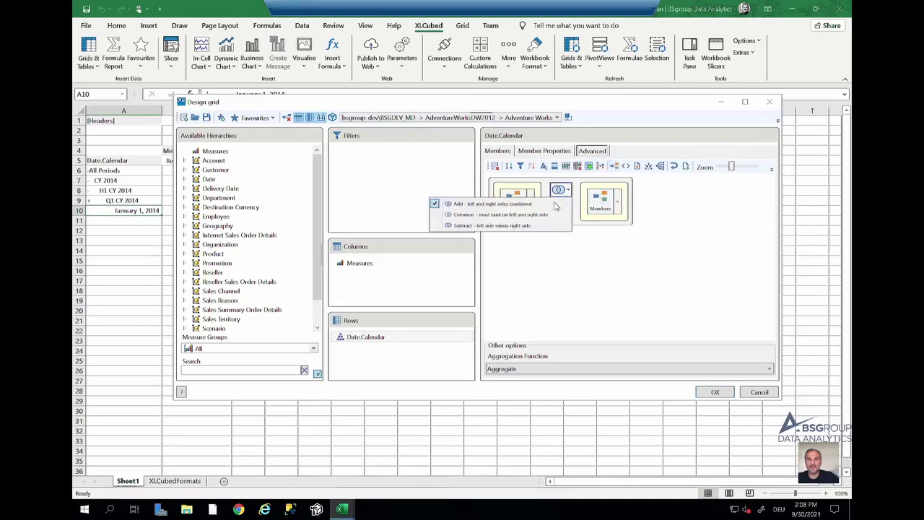
left_click(492, 227)
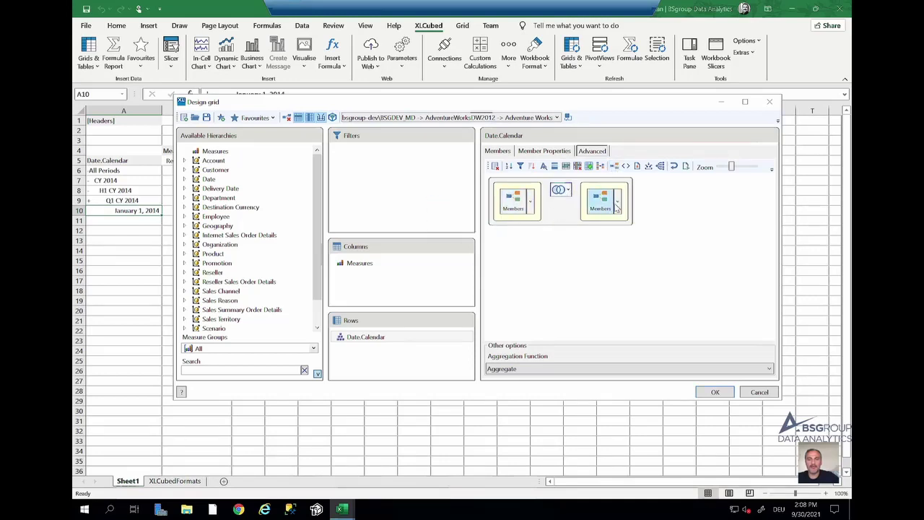
Edit the second member set to contain H2 CY 2013, H2 CY 2014 and H2 CY 2015
left_click(618, 204)
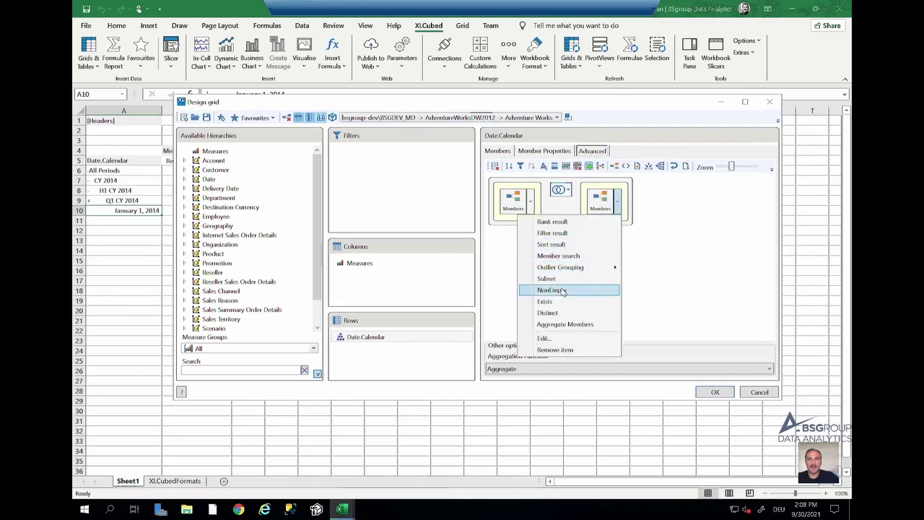
left_click(577, 336)
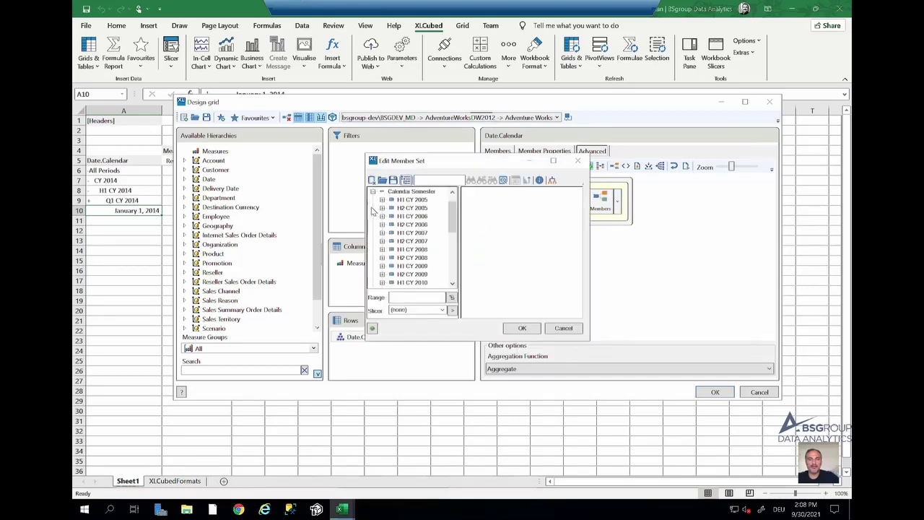
scroll(419, 253, "down", 3)
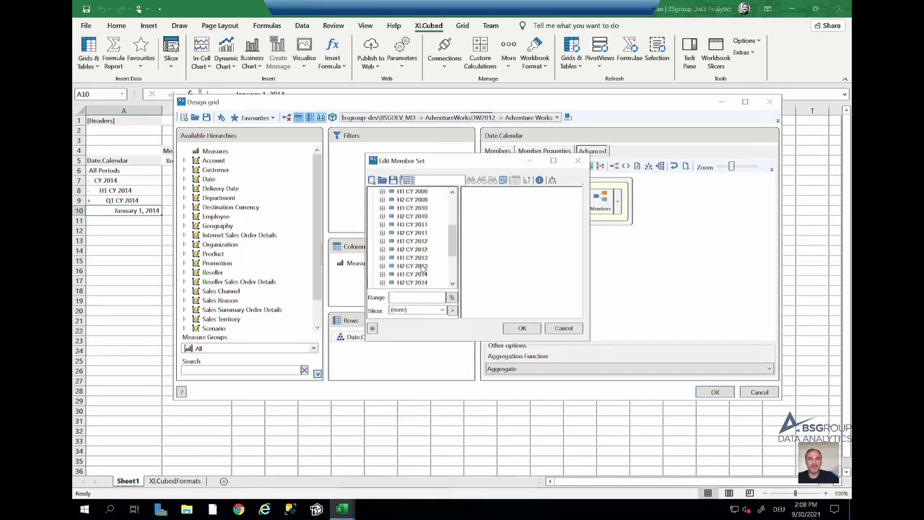
double_click(413, 265)
double_click(419, 286)
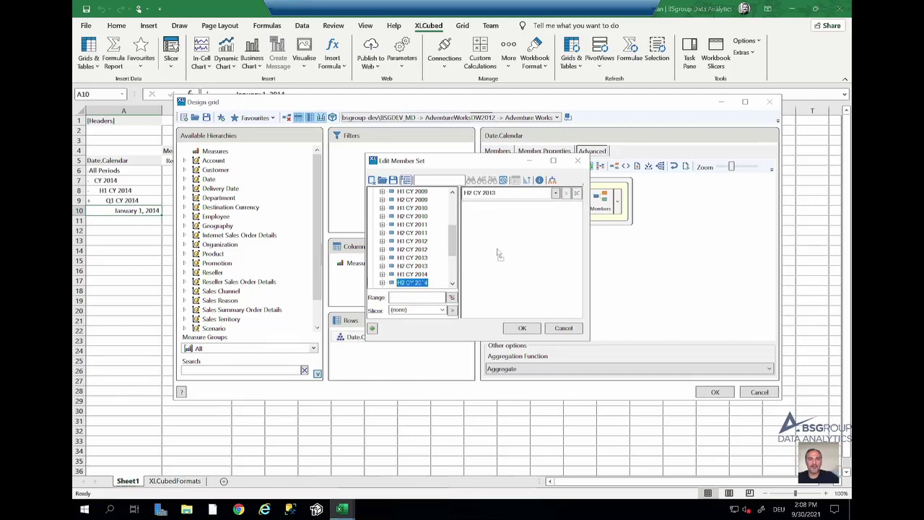
left_click_drag(451, 243, 451, 254)
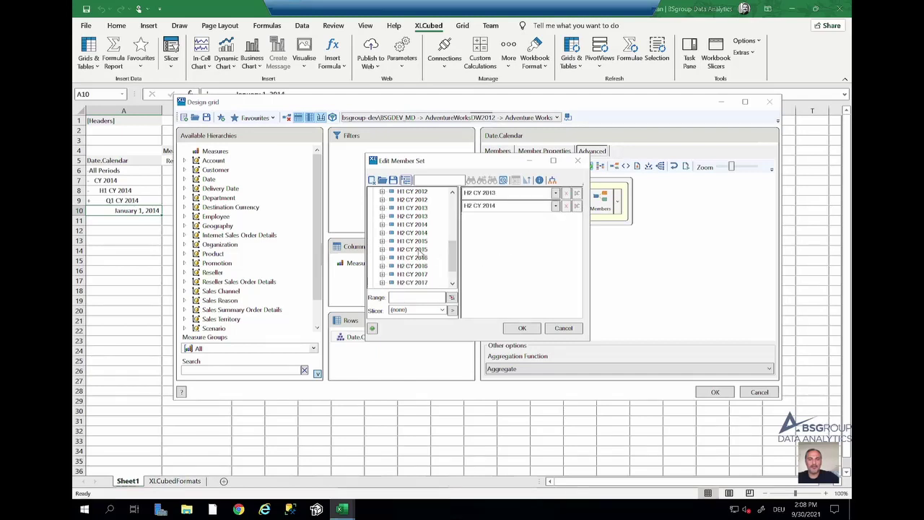
left_click(417, 250)
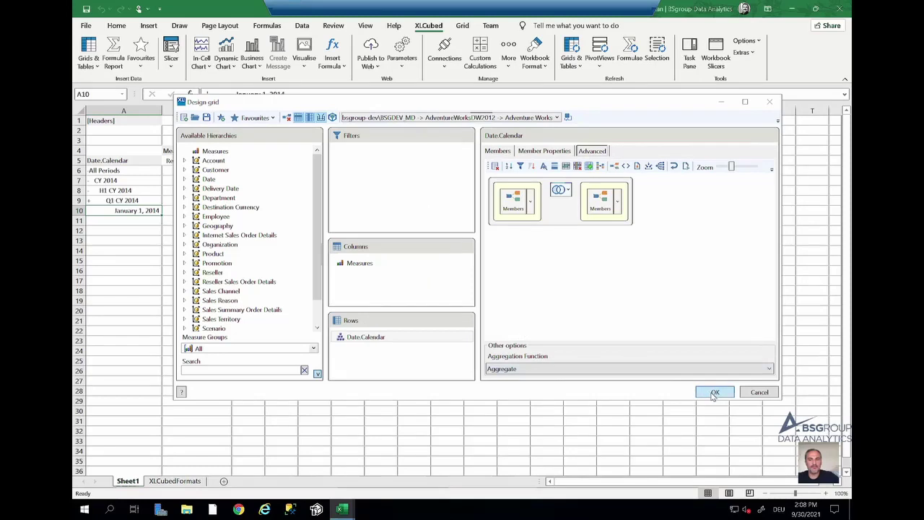
Apply the grid design and check which Date.Calendar semesters remain in the rows
left_click(715, 392)
left_click(124, 175)
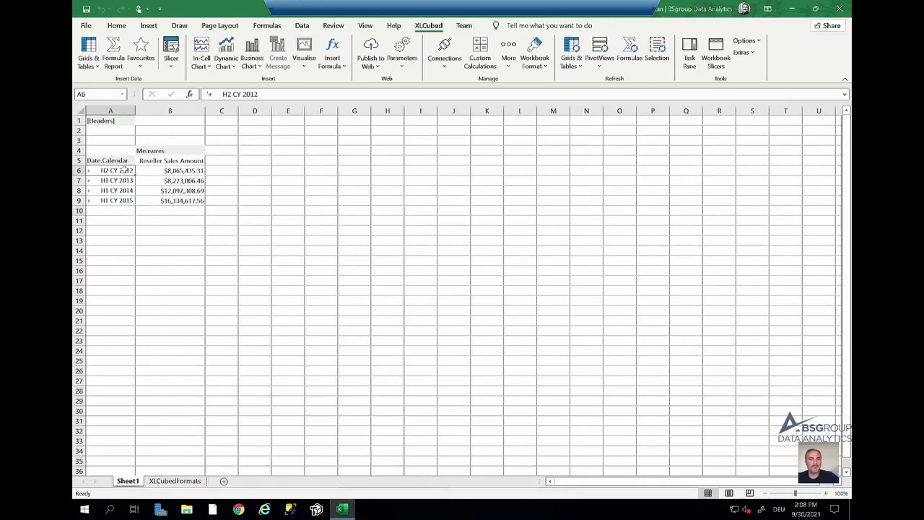
left_click(121, 201)
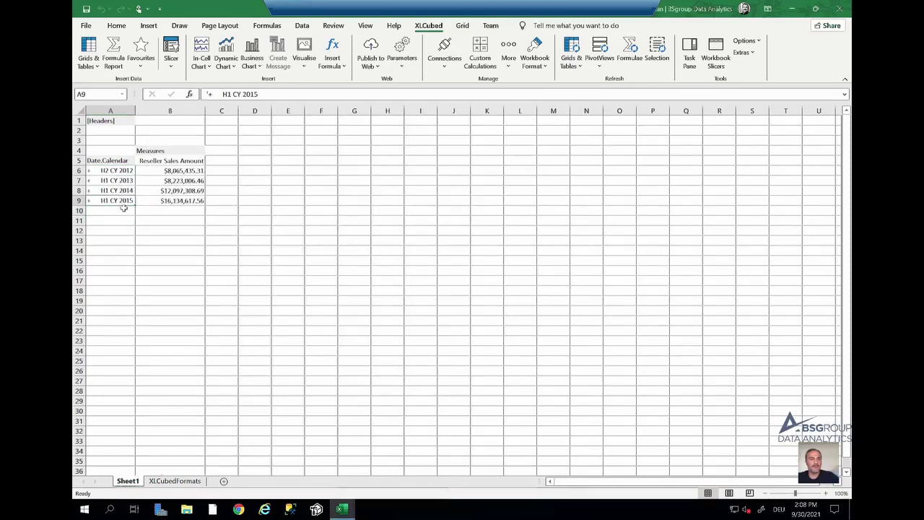
Add two more member sets to the advanced Date.Calendar selection in the grid design
left_click(85, 50)
left_click(404, 337)
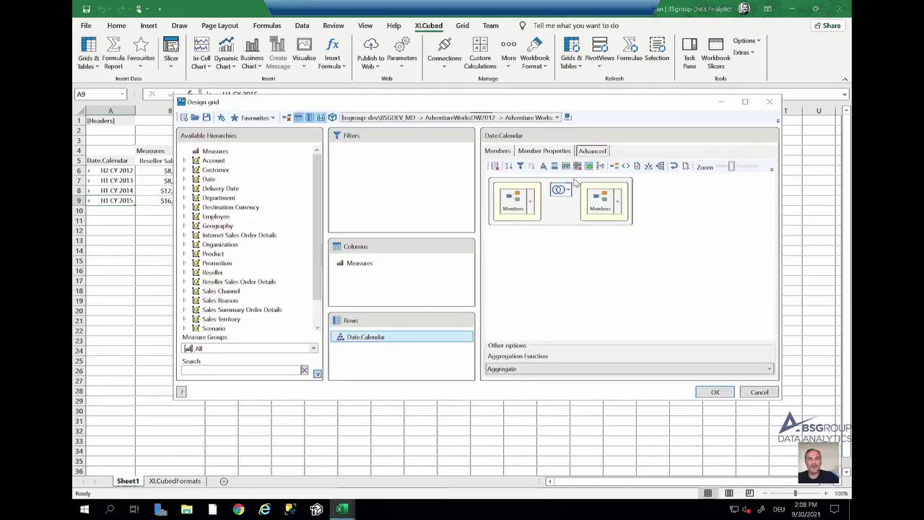
left_click(613, 167)
left_click(614, 167)
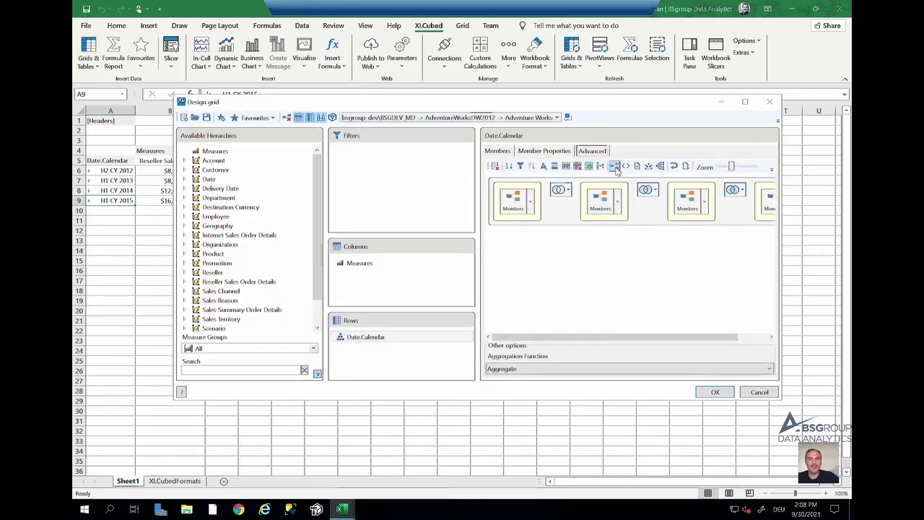
left_click_drag(645, 334, 727, 335)
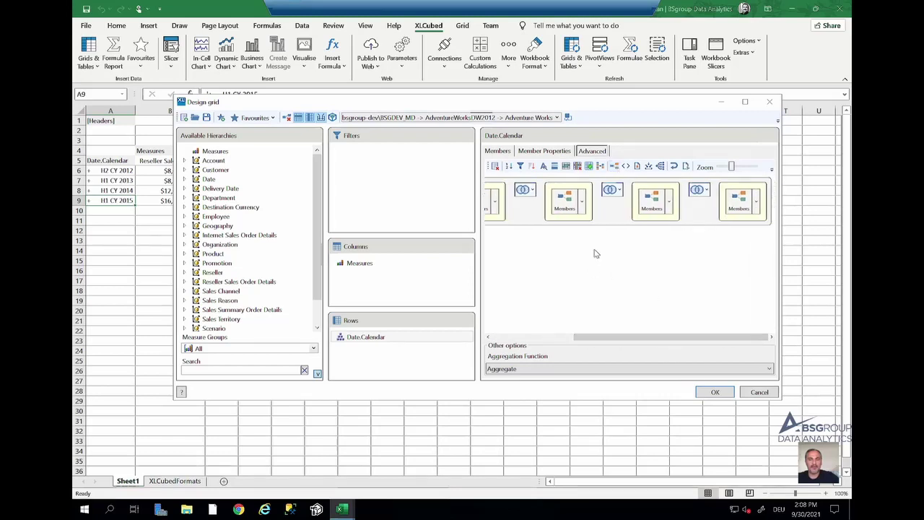
Examine the Add, Common and Subtract operators between the member sets, try Subtract, and discard the design changes
left_click(532, 190)
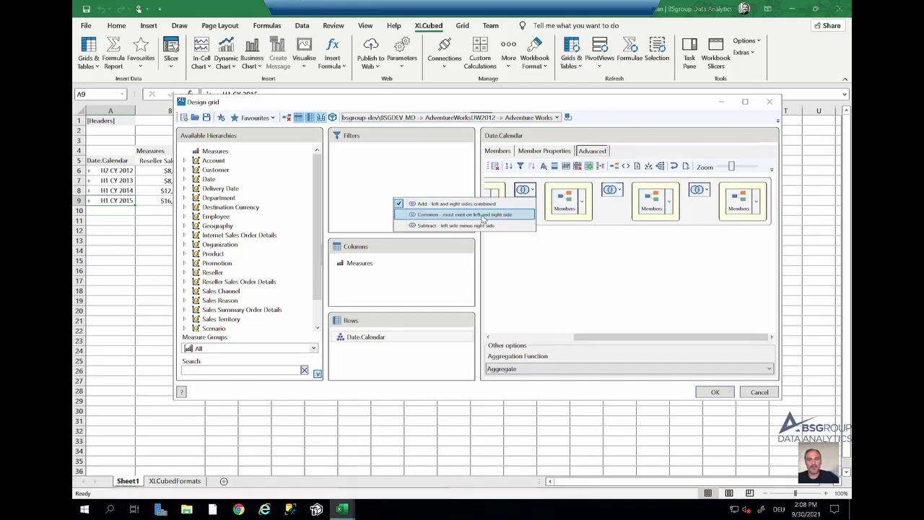
left_click(620, 191)
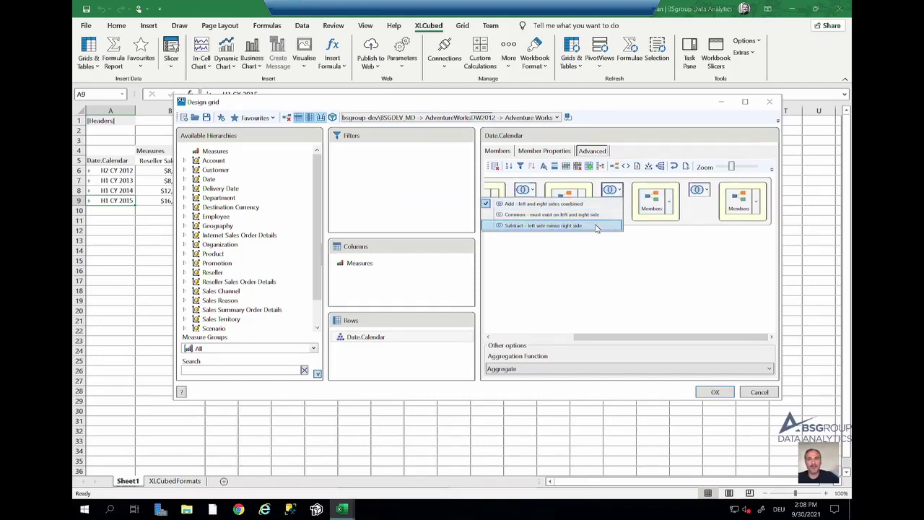
left_click(596, 226)
left_click(704, 192)
left_click(740, 282)
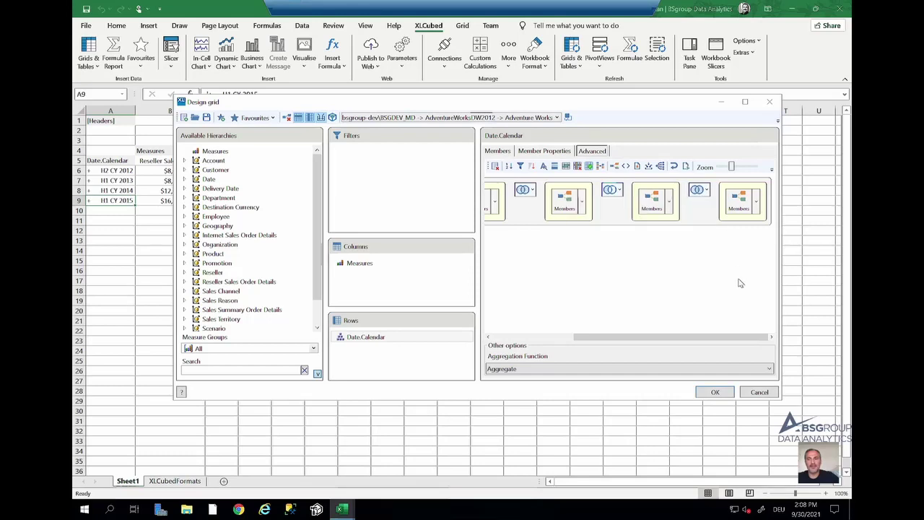
left_click(754, 392)
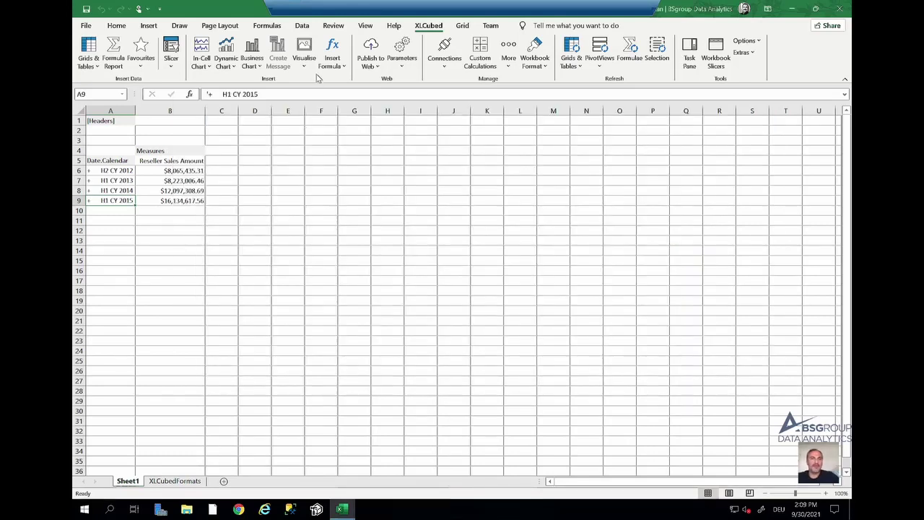
Reopen the design of the existing grid, move Date.Calendar from Rows to Filters, and show its members
left_click(160, 181)
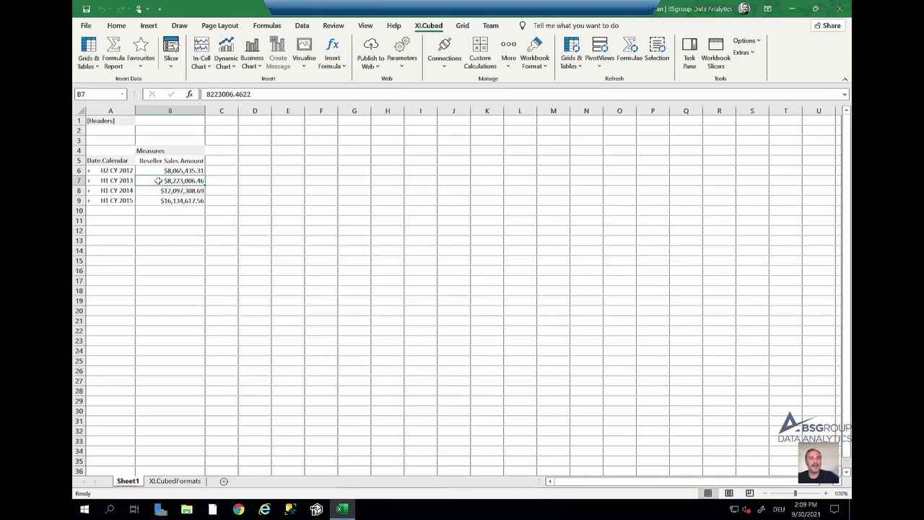
left_click(119, 181)
left_click(89, 48)
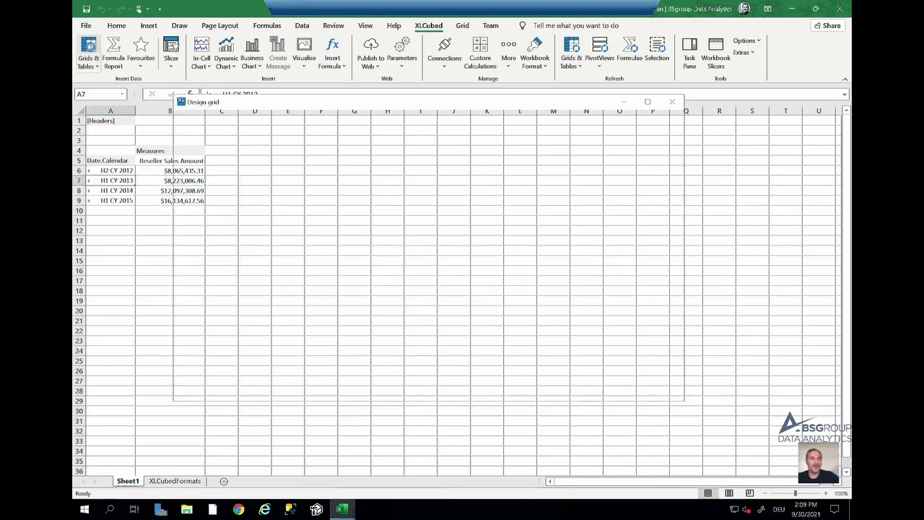
left_click_drag(367, 336, 404, 184)
left_click(497, 167)
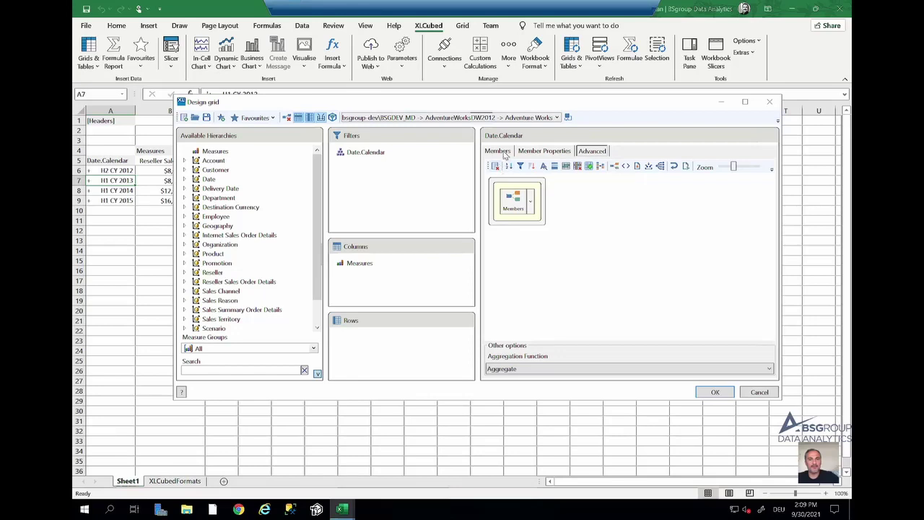
Choose H1 CY 2014 from the All Periods hierarchy as the member of the Date.Calendar filter
left_click(498, 151)
left_click(524, 165)
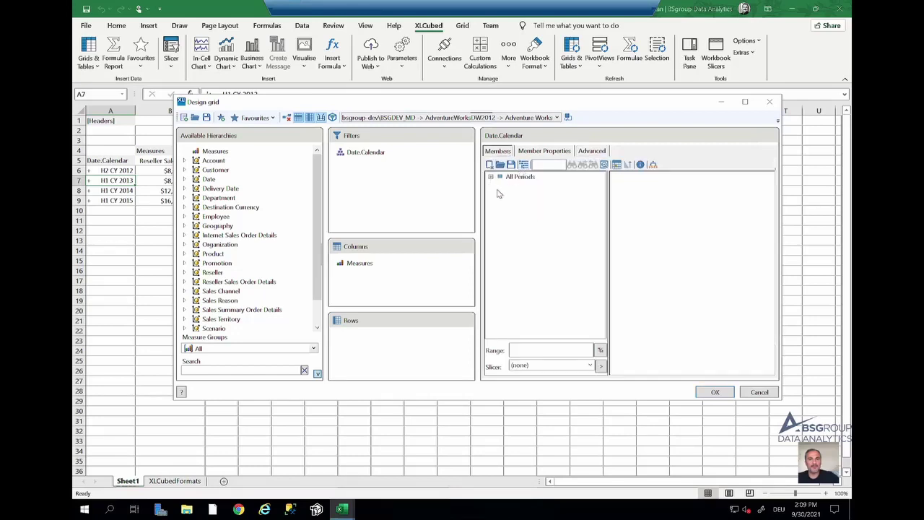
left_click(490, 176)
left_click(499, 273)
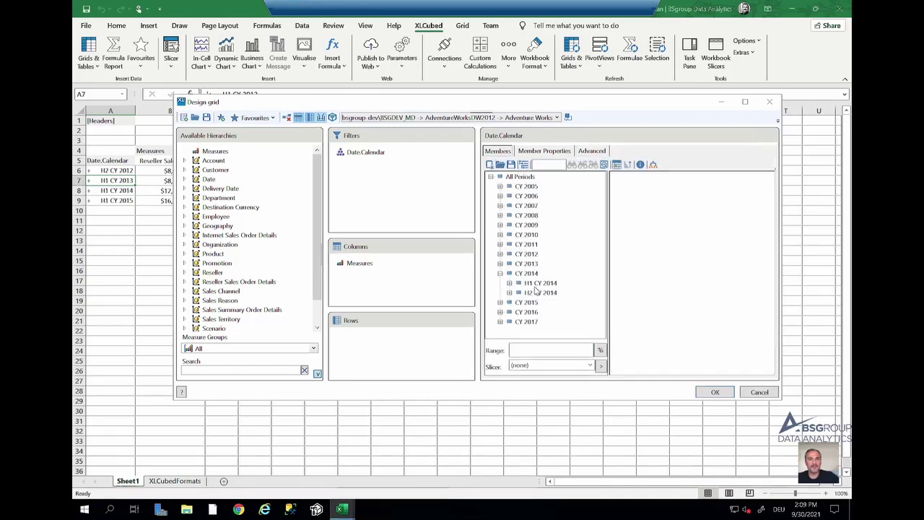
left_click(538, 283)
double_click(540, 283)
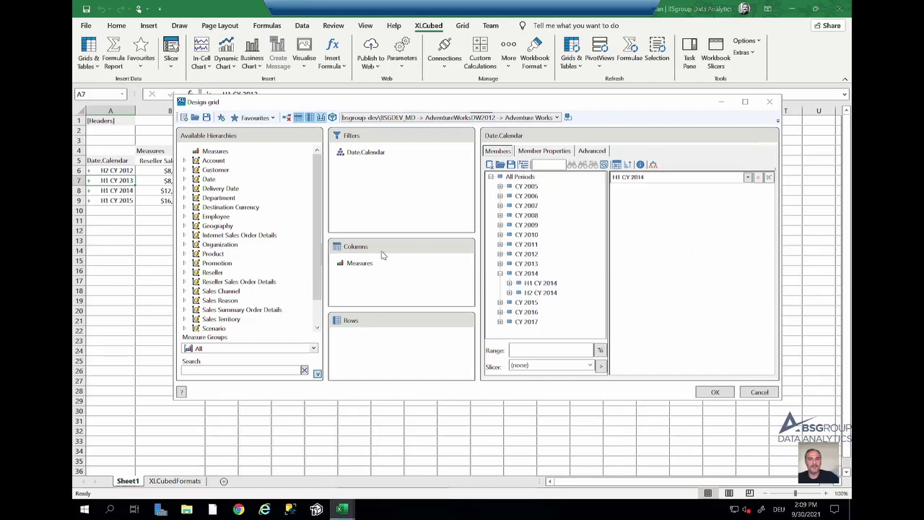
Add the Geography hierarchy to Rows and switch its member list between level and hierarchy view
left_click(185, 225)
left_click_drag(205, 238, 390, 347)
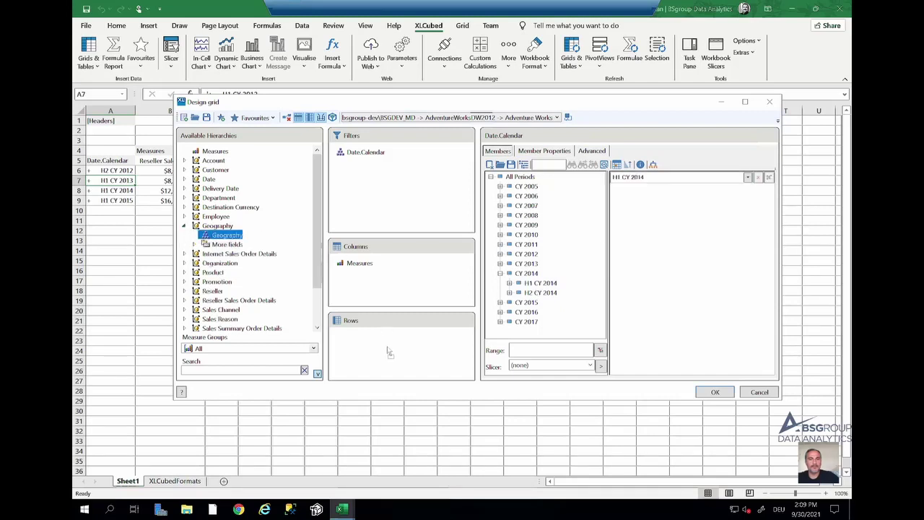
left_click(522, 165)
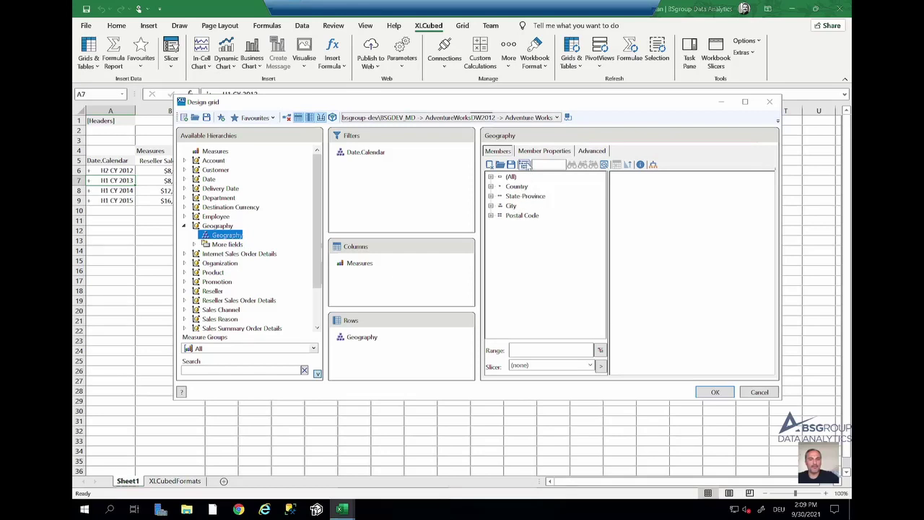
Exclude the City and Postal Code levels from the Geography hierarchy and apply the grid design
left_click(590, 152)
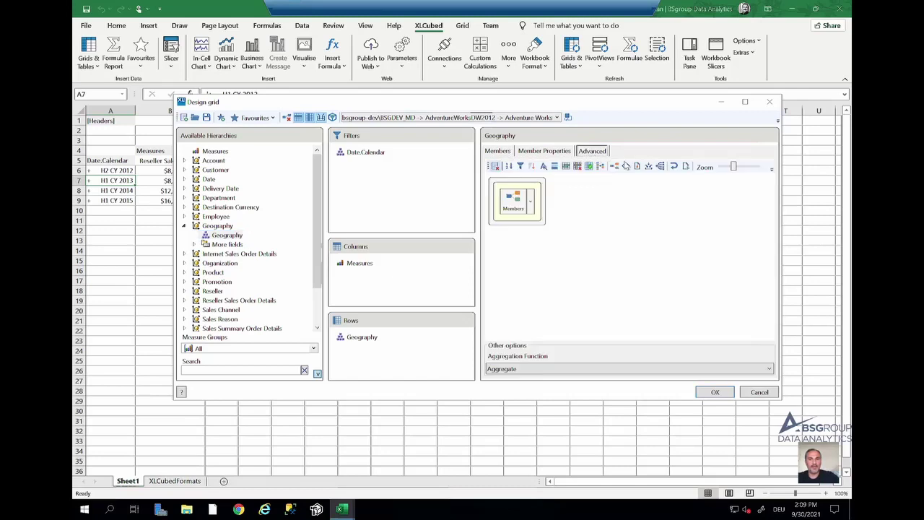
left_click(674, 167)
left_click(577, 178)
left_click(576, 168)
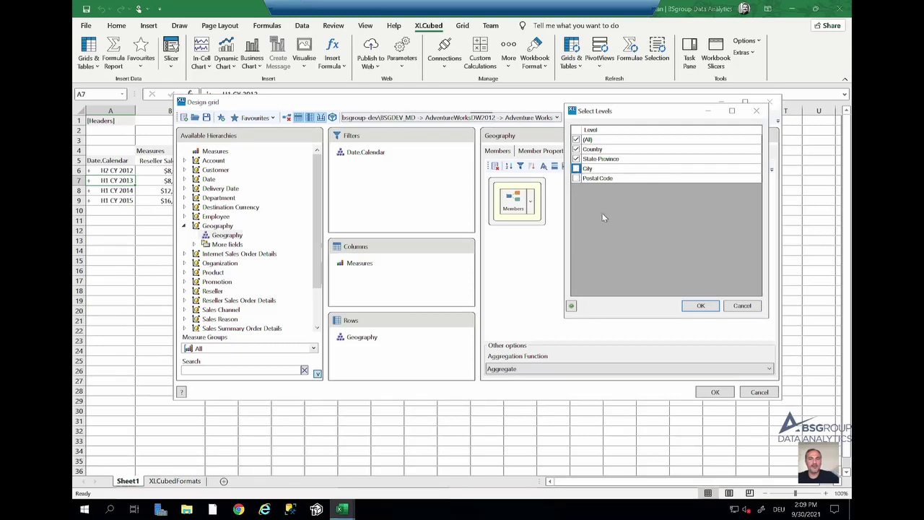
left_click(699, 306)
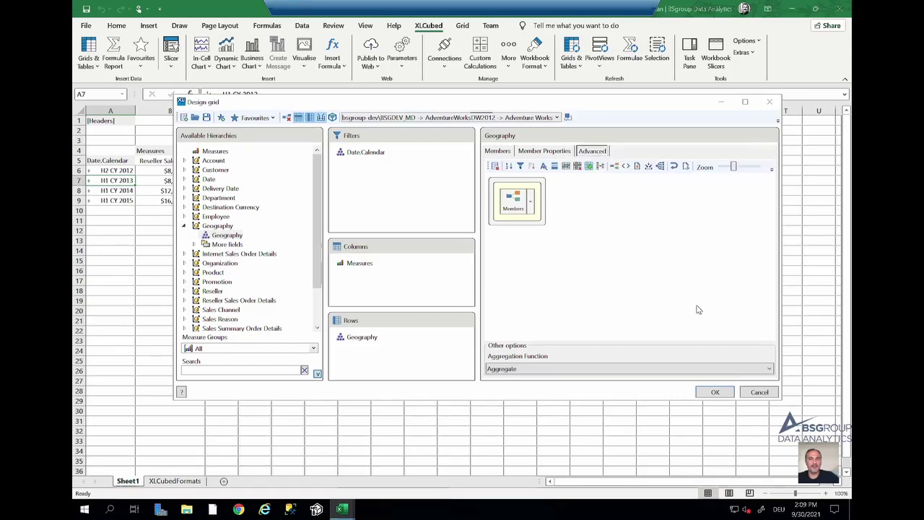
left_click(716, 392)
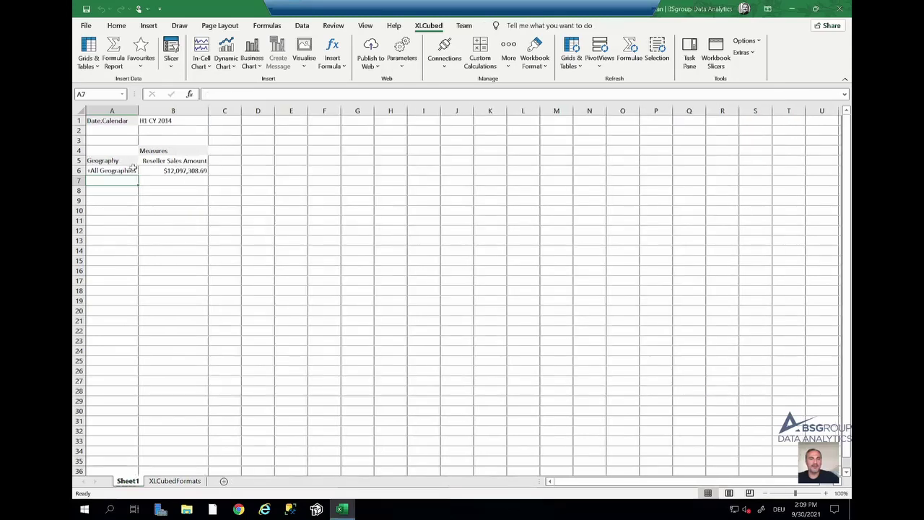
Drill down through All Geographies and Canada, test whether Alberta expands further, and collapse Canada again
left_click(131, 170)
left_click(127, 181)
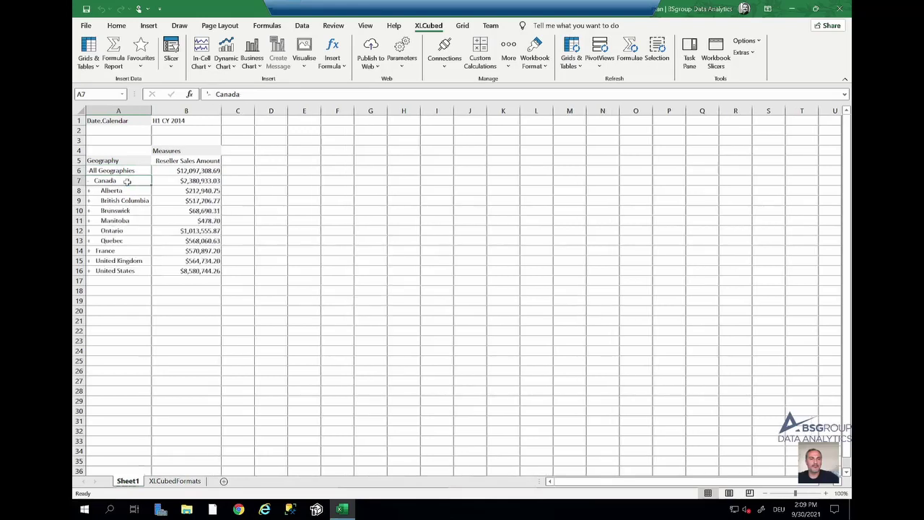
left_click(128, 190)
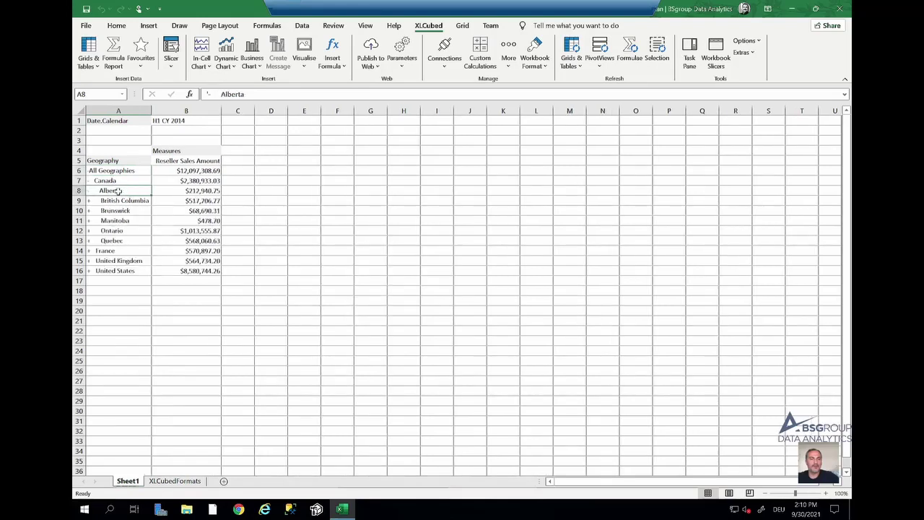
double_click(120, 191)
left_click(116, 180)
double_click(116, 180)
Reopen the grid design and replace Geography in Rows with the Product Categories hierarchy
left_click(89, 47)
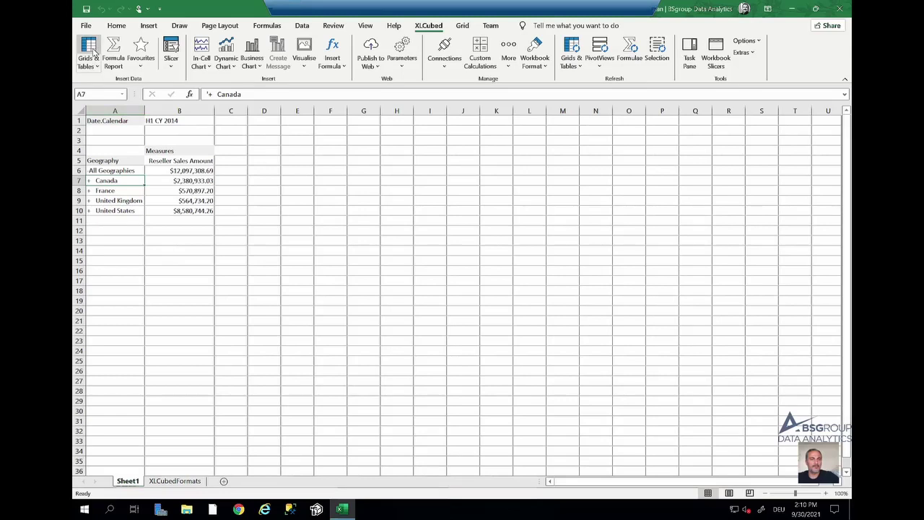
left_click_drag(365, 337, 297, 279)
left_click(185, 254)
left_click_drag(215, 287, 402, 354)
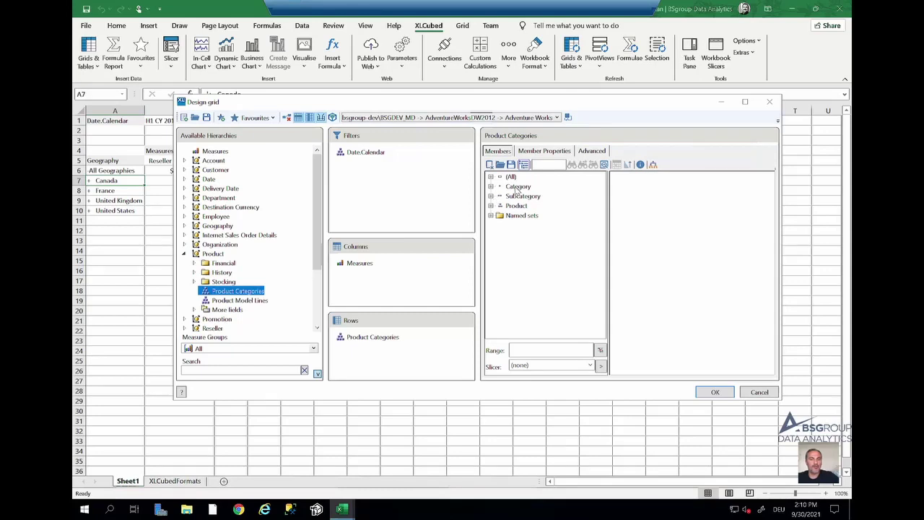
Exclude only the Category level from Product Categories, keeping (All), Subcategory and Product, and apply the grid design
left_click(592, 151)
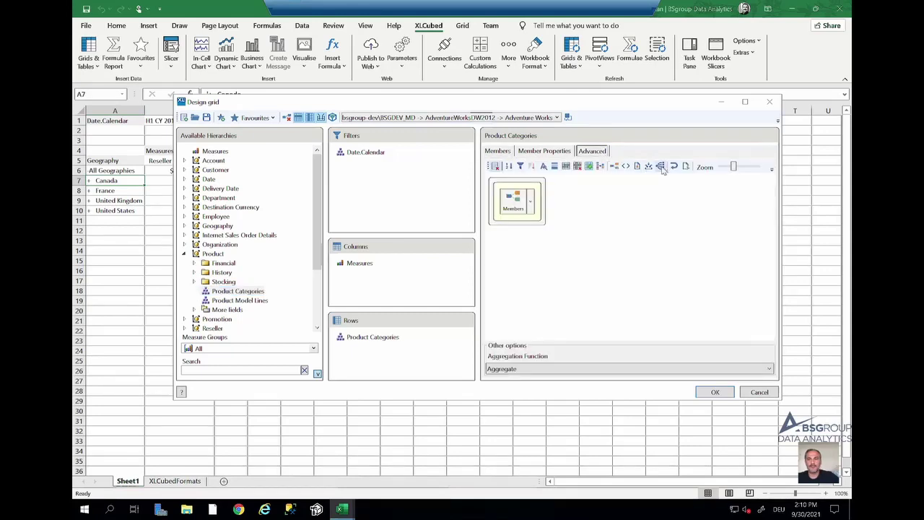
left_click(660, 166)
left_click(576, 159)
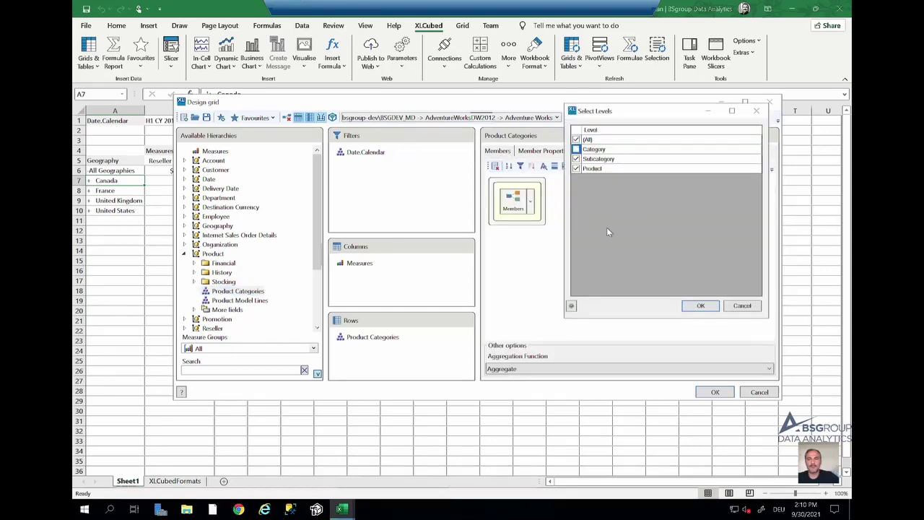
left_click(700, 306)
left_click(714, 392)
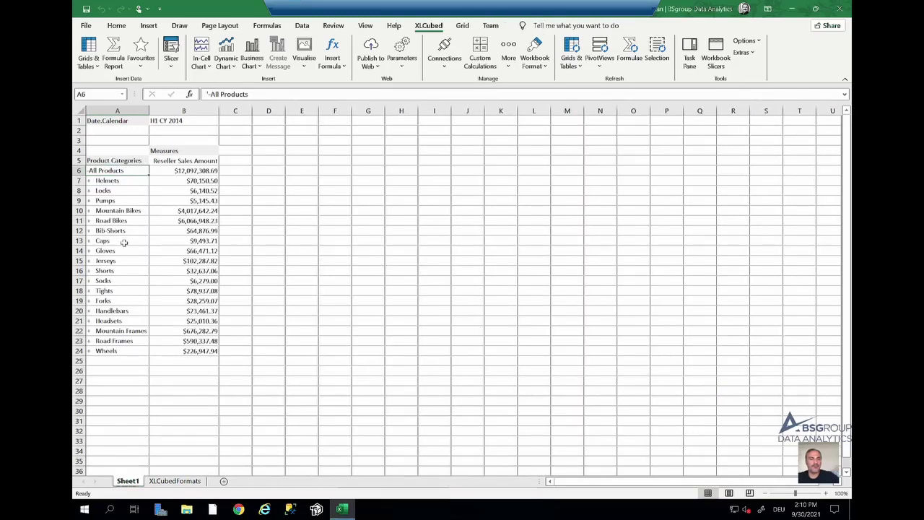
Expand and collapse the Locks and Helmets subcategories to check which products lie beneath them
double_click(119, 190)
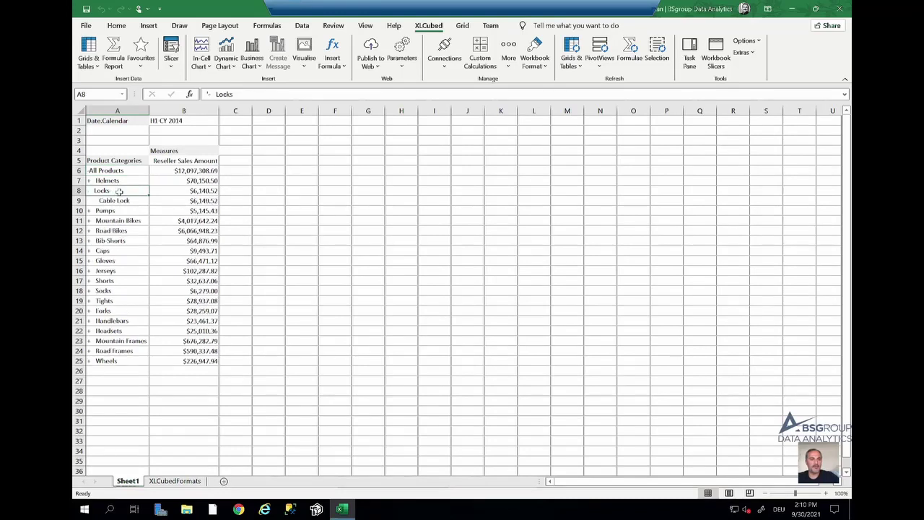
double_click(119, 190)
double_click(119, 181)
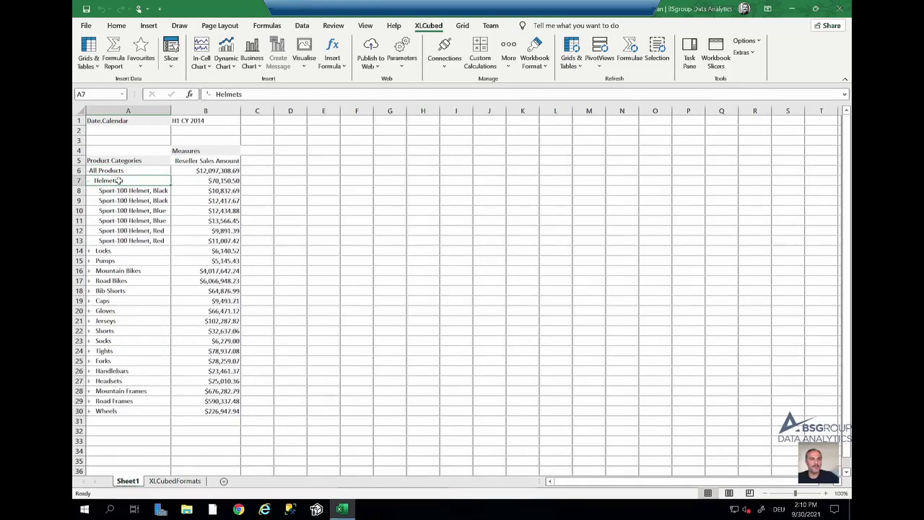
double_click(119, 180)
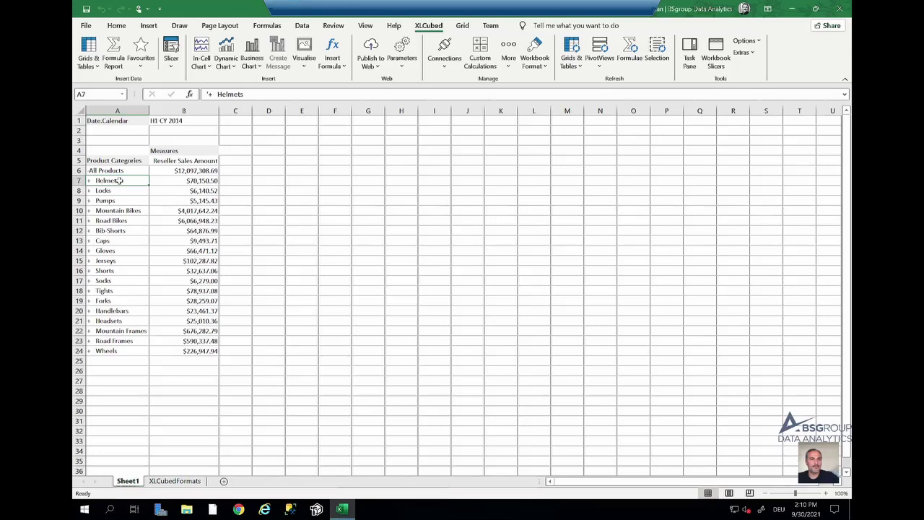